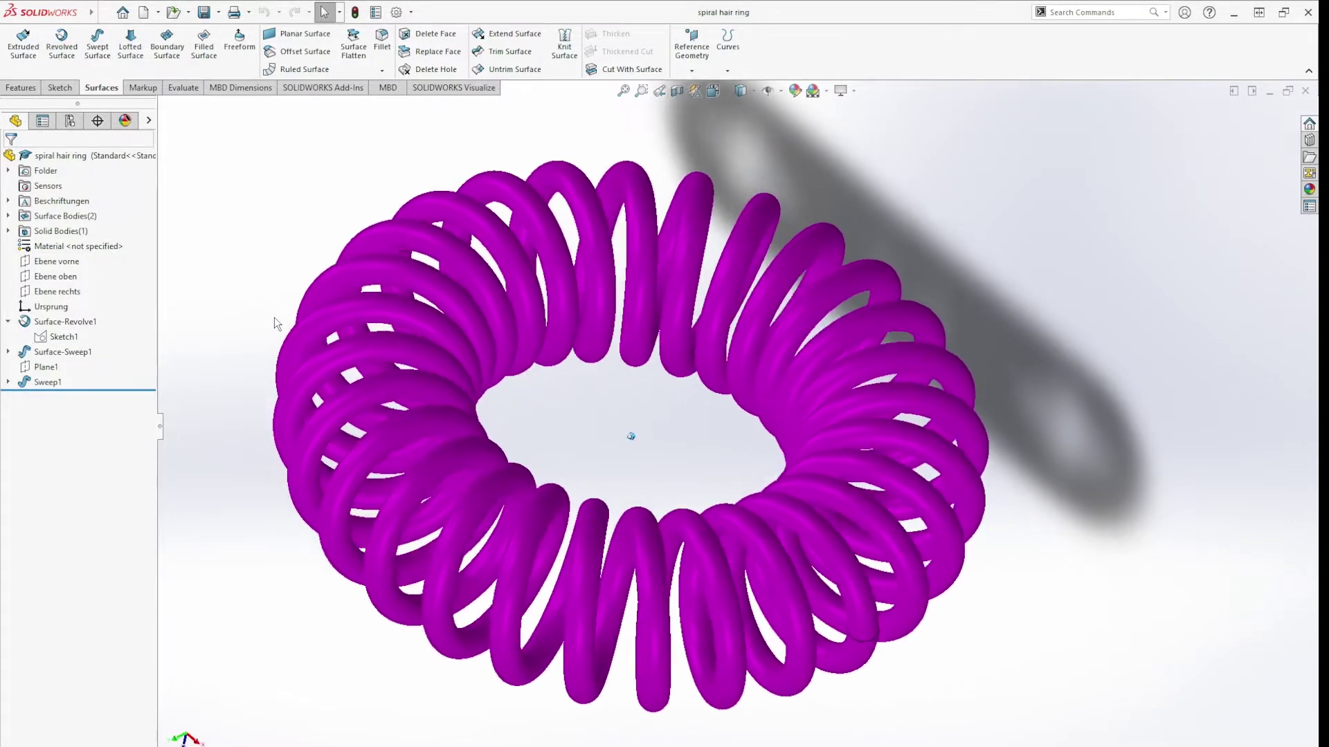
Show the hidden surface bodies Surface-Revolve1 and Surface-Sweep1 together with the spiral solid
{"action": "left_click", "coordinate": [7, 217]}
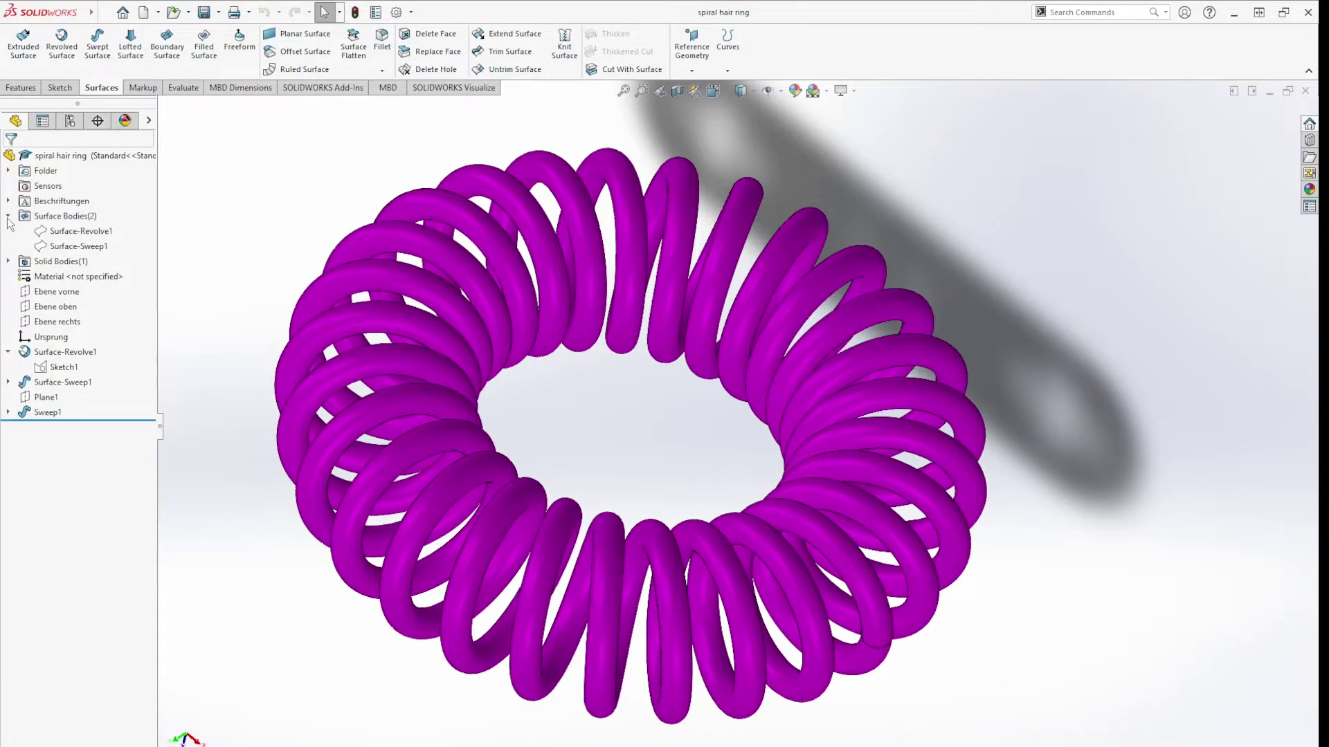
{"action": "right_click", "coordinate": [81, 235]}
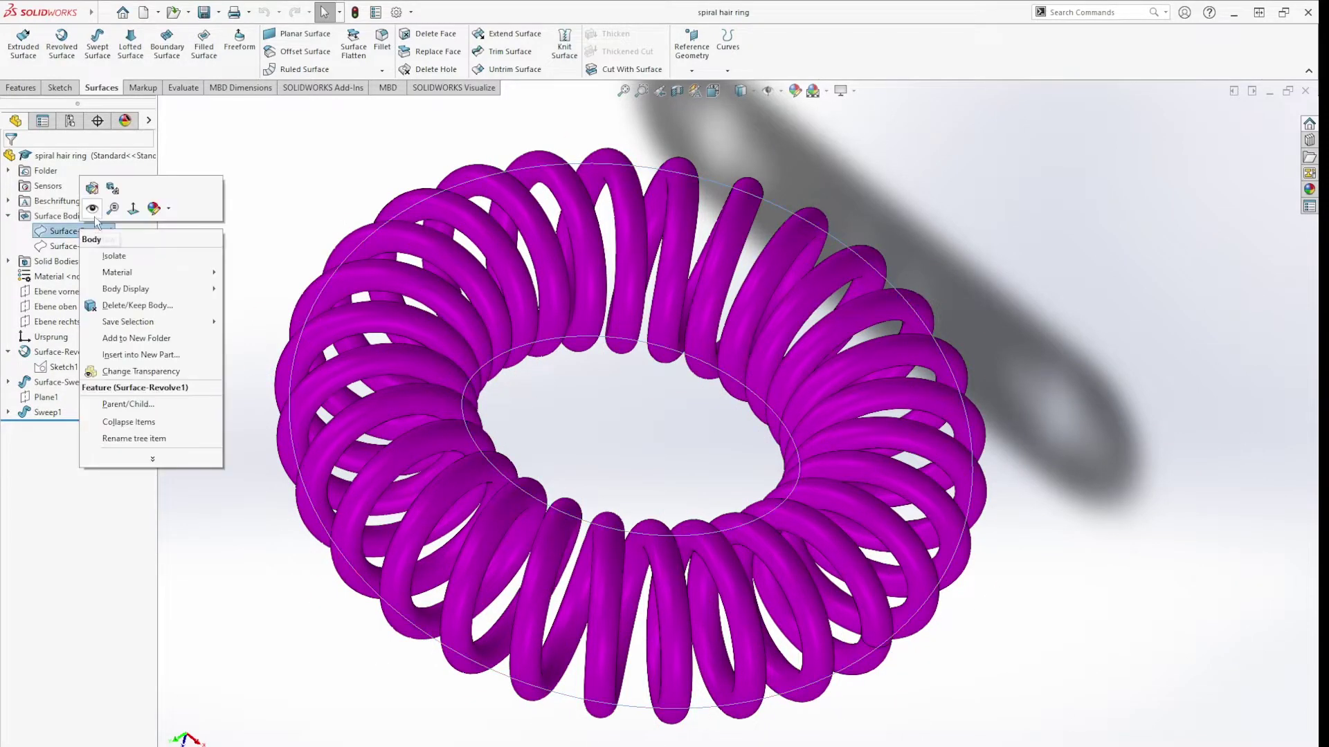
{"action": "left_click", "coordinate": [97, 211]}
{"action": "left_click", "coordinate": [210, 216]}
{"action": "middle_click_drag", "start_coordinate": [194, 231], "coordinate": [224, 299]}
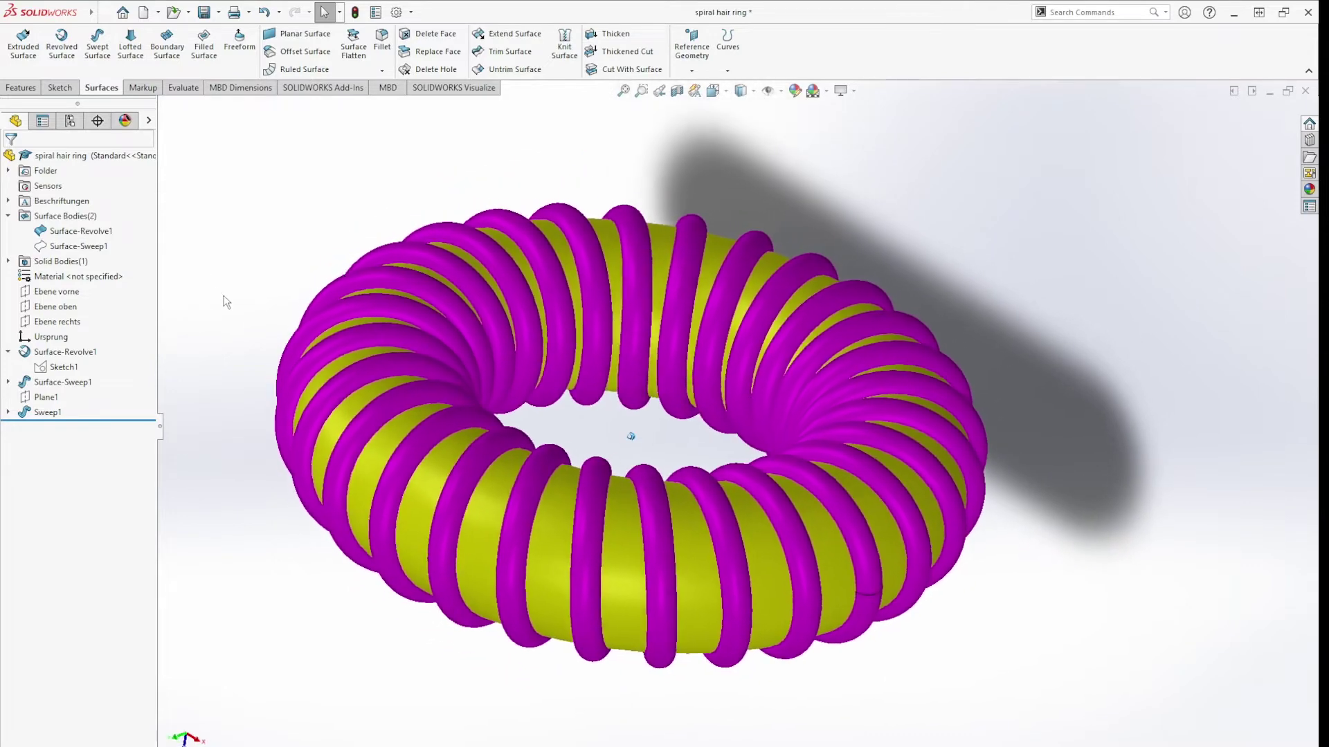
{"action": "right_click", "coordinate": [78, 246]}
{"action": "left_click", "coordinate": [94, 235]}
{"action": "left_click", "coordinate": [192, 261]}
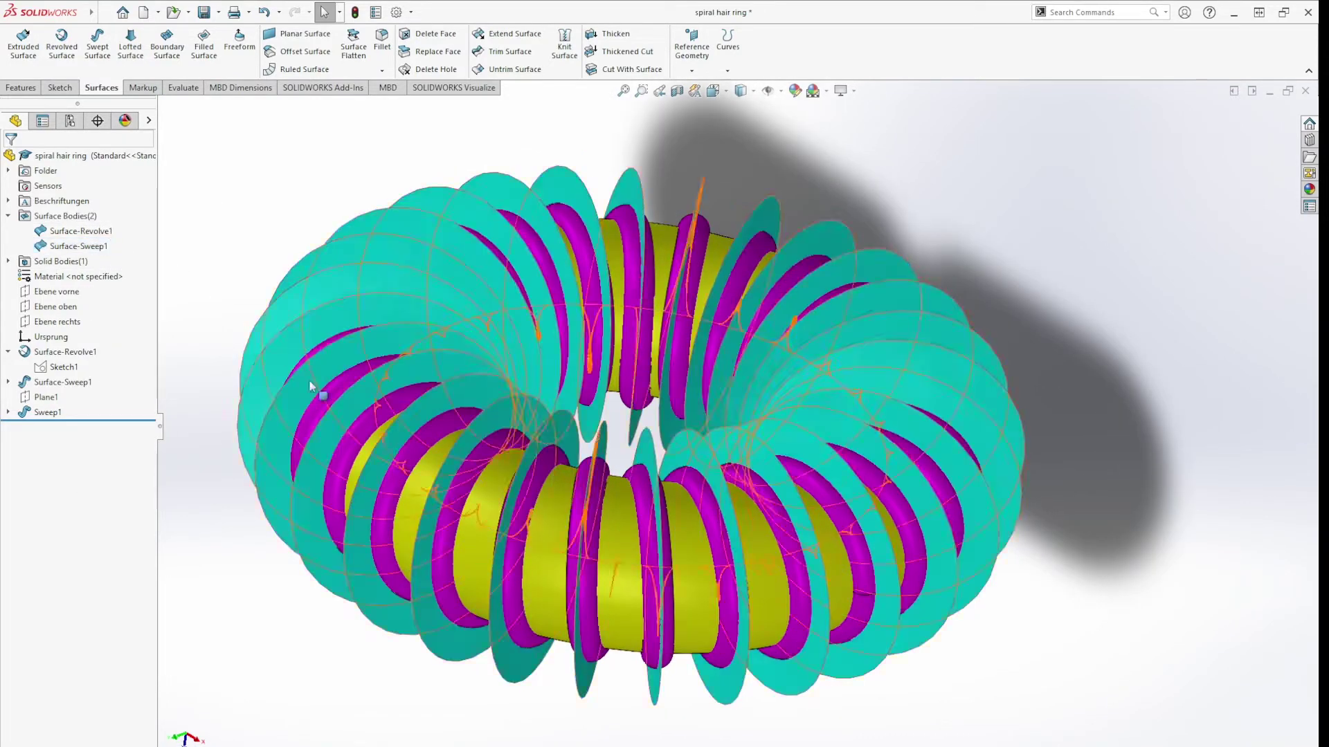
Examine how the torus and twisted surfaces intersect, and inspect the 3D path sketch beneath Sweep1
{"action": "mouse_move", "coordinate": [512, 484]}
{"action": "middle_mouse_down"}
{"action": "mouse_move", "coordinate": [583, 547]}
{"action": "mouse_move", "coordinate": [515, 539]}
{"action": "middle_mouse_up"}
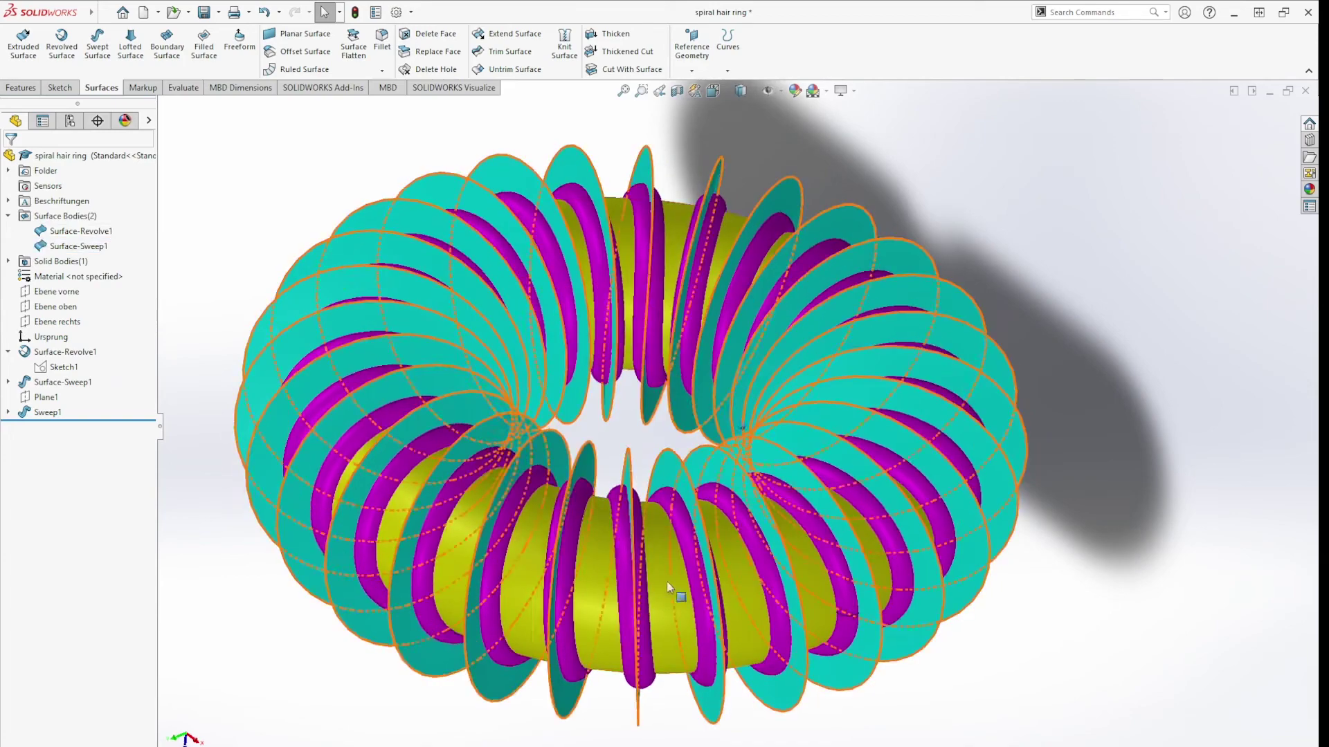
{"action": "middle_click_drag", "start_coordinate": [661, 584], "coordinate": [624, 608]}
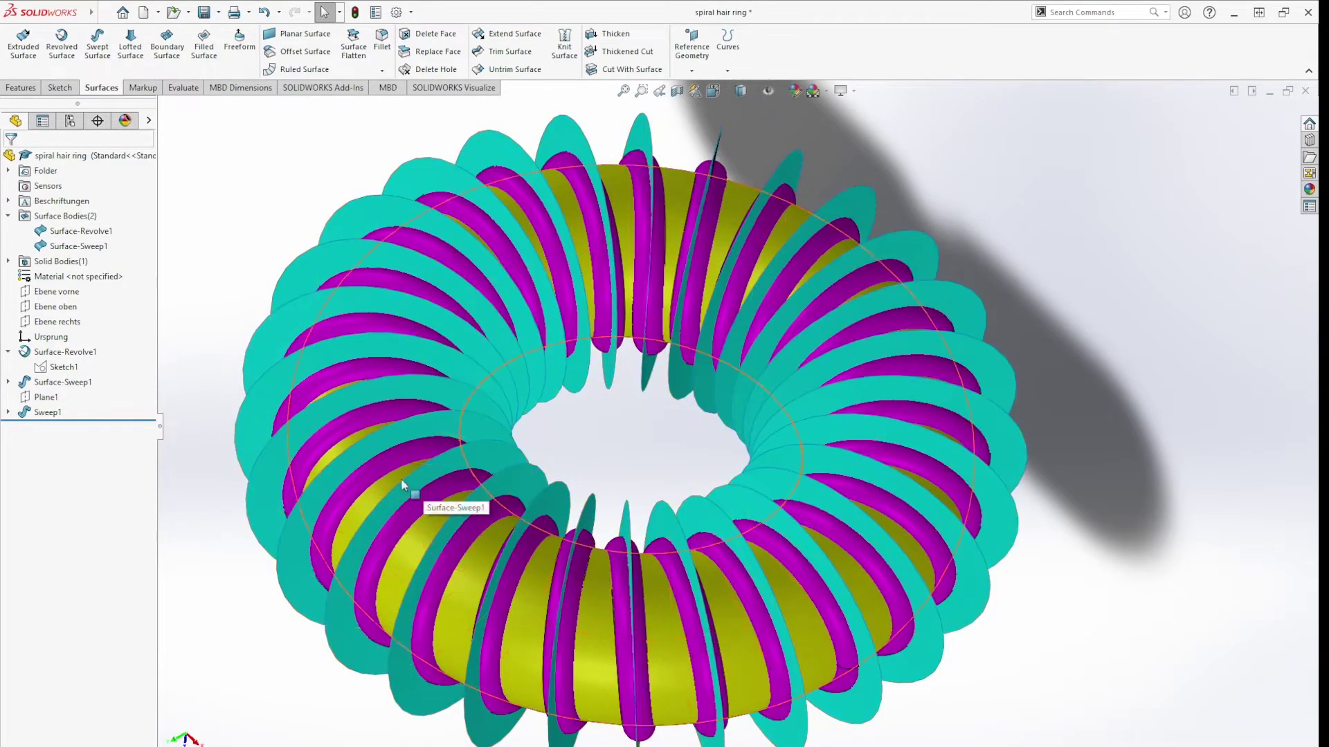
{"action": "middle_click_drag", "start_coordinate": [418, 508], "coordinate": [438, 489]}
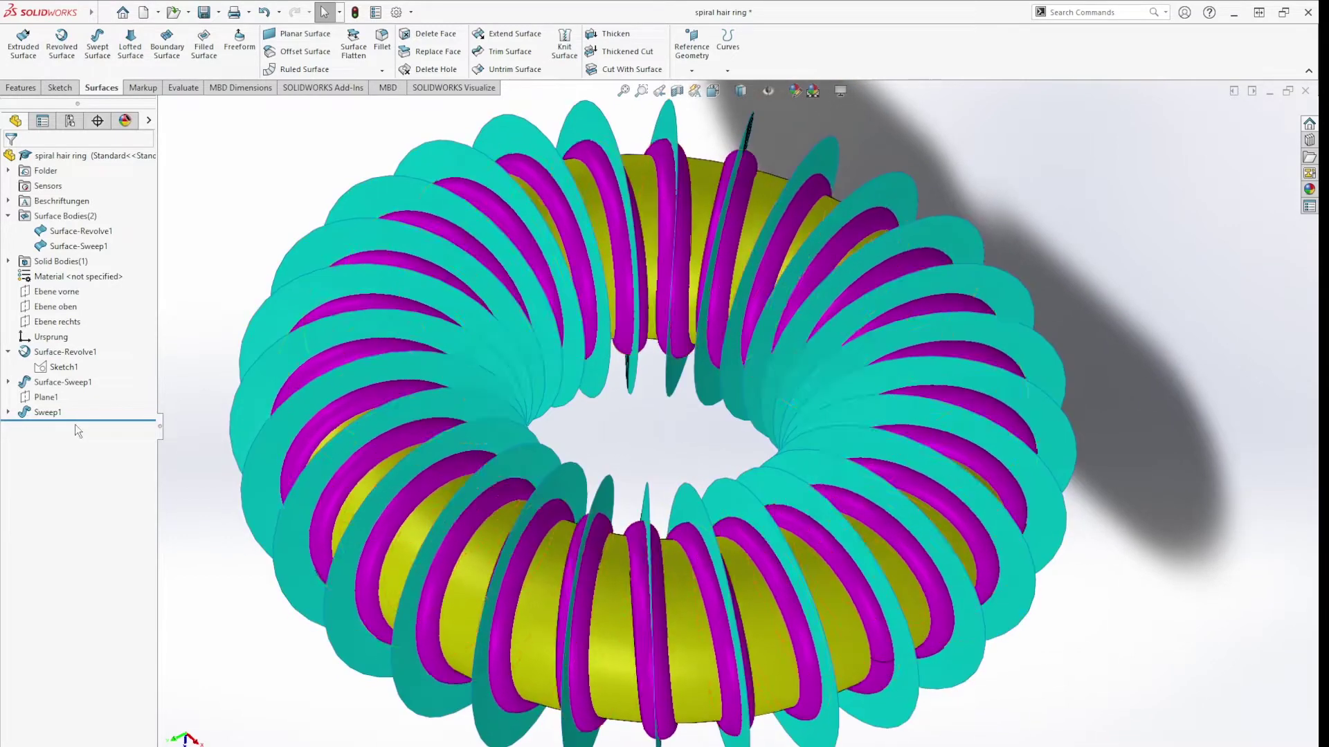
{"action": "left_click", "coordinate": [8, 412]}
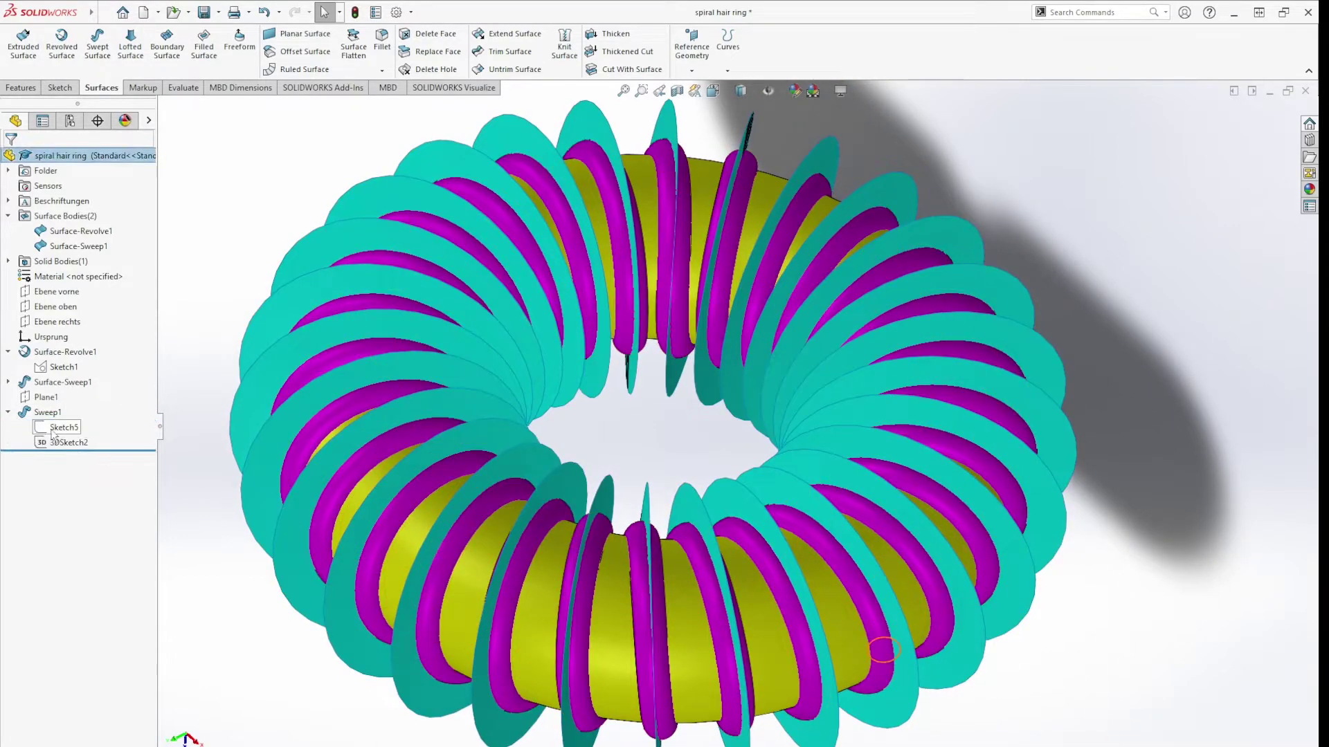
{"action": "left_click", "coordinate": [69, 444]}
{"action": "middle_click_drag", "start_coordinate": [162, 459], "coordinate": [245, 260]}
{"action": "left_click", "coordinate": [226, 259]}
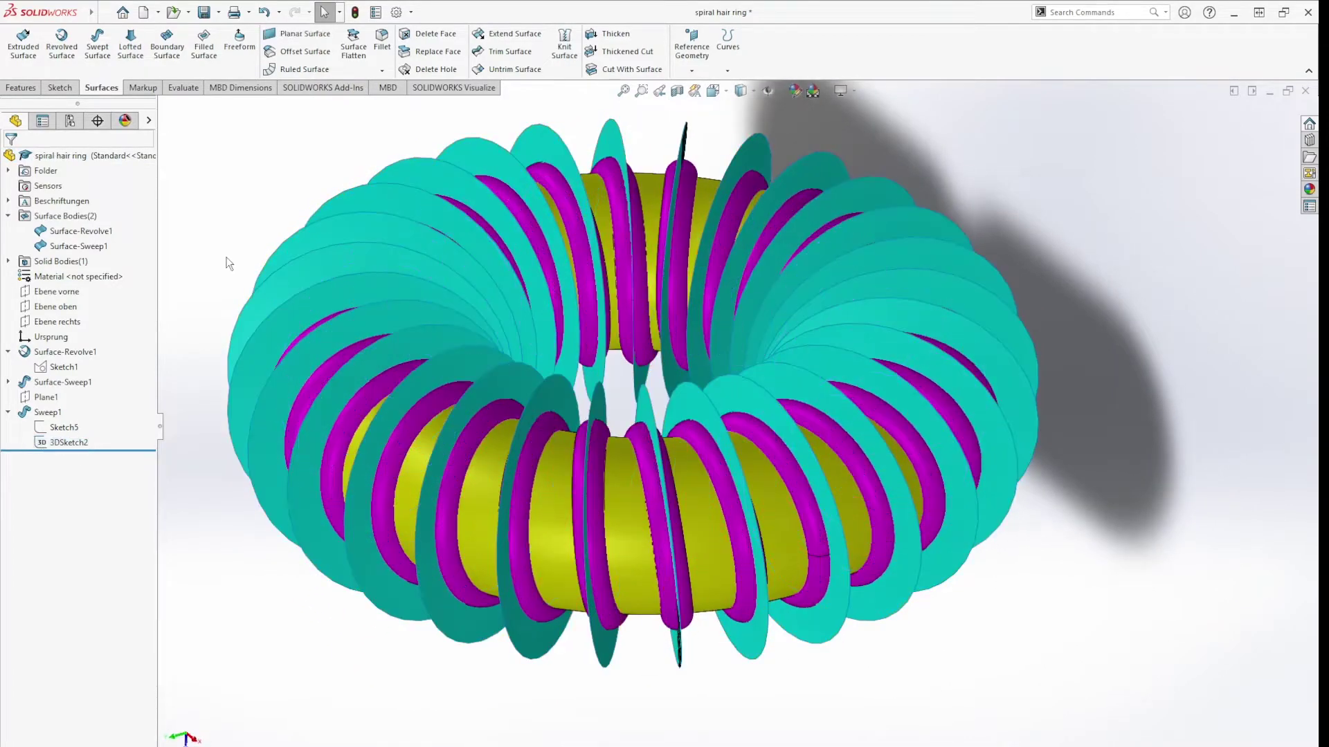
Open Sketch1 of the revolved surface, examine its circle, axis and dimensions, and exit the sketch
{"action": "right_click", "coordinate": [65, 374]}
{"action": "left_click", "coordinate": [76, 333]}
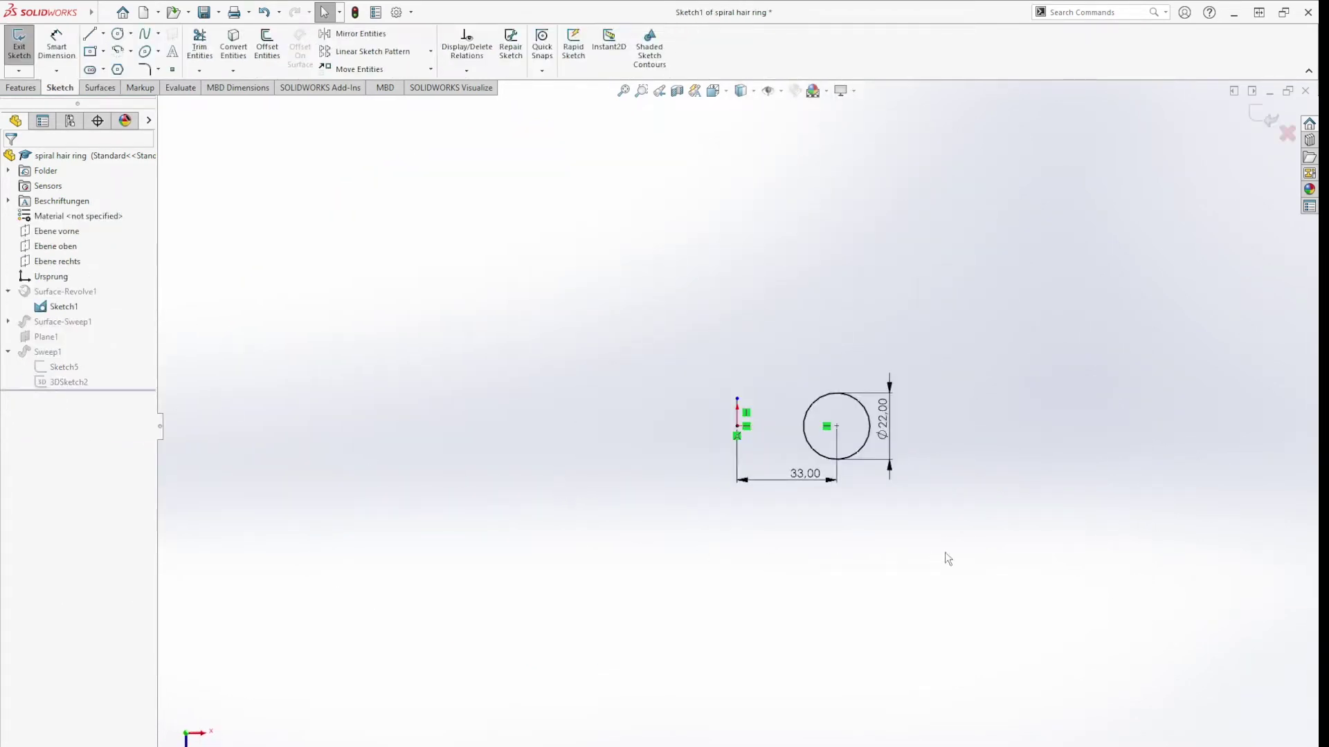
{"action": "scroll", "coordinate": [948, 559], "scroll_direction": "down", "scroll_amount": 7}
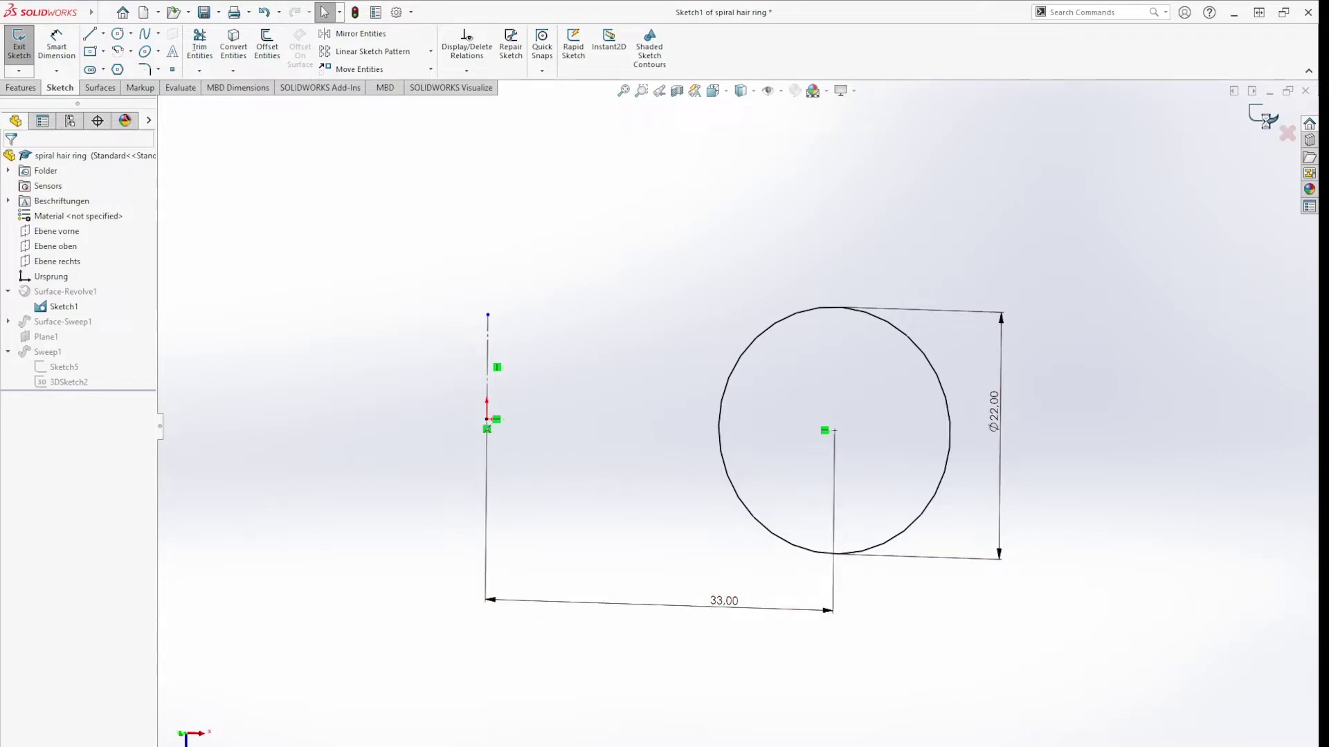
{"action": "left_click", "coordinate": [1264, 117]}
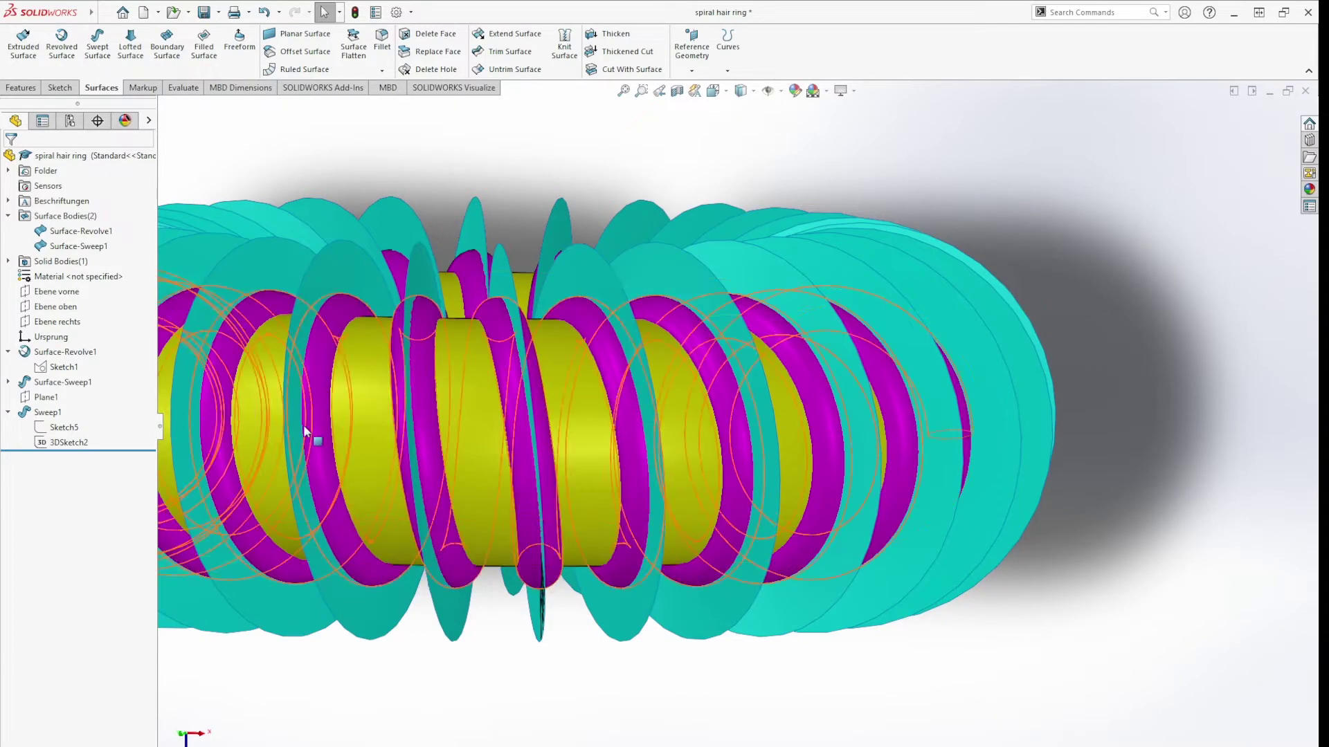
Roll the model history back to just after Surface-Revolve1, and forward again to include Surface-Sweep1
{"action": "mouse_move", "coordinate": [149, 448]}
{"action": "left_mouse_down"}
{"action": "mouse_move", "coordinate": [104, 398]}
{"action": "mouse_move", "coordinate": [104, 343]}
{"action": "left_mouse_up"}
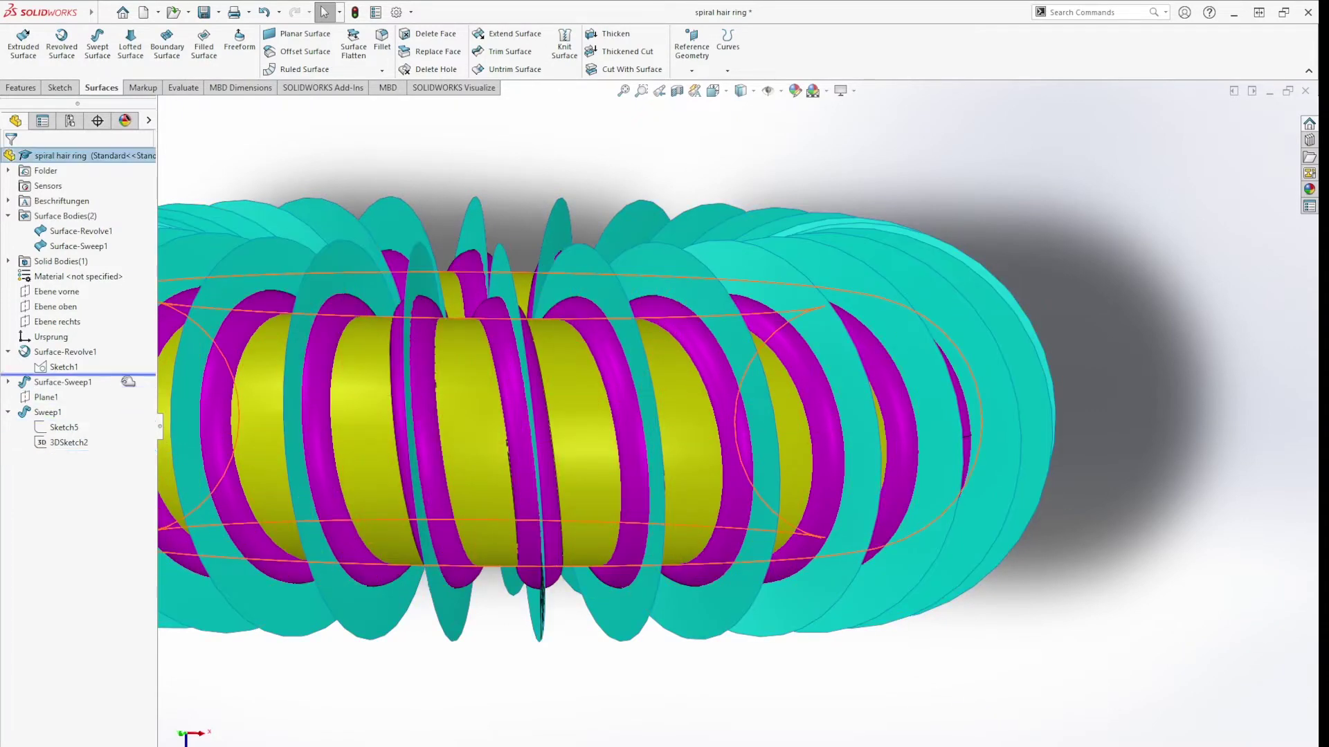
{"action": "left_click", "coordinate": [686, 184]}
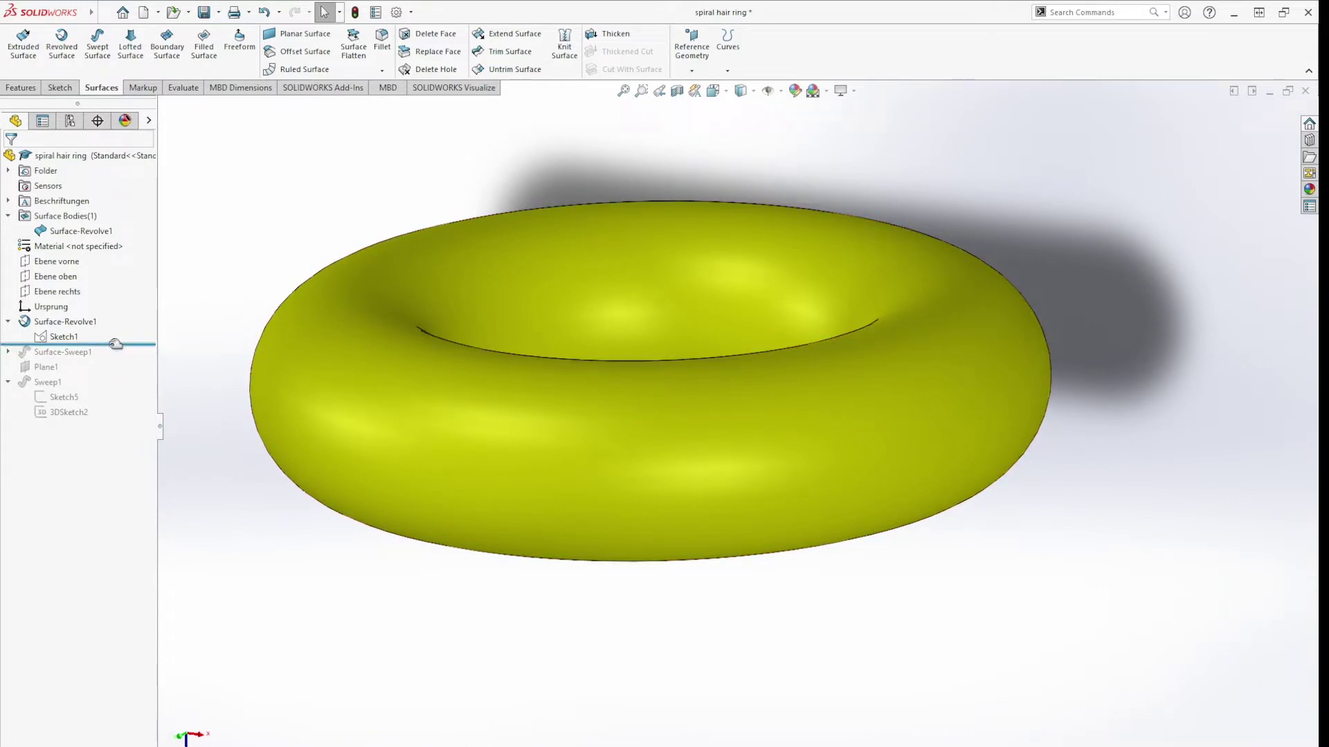
{"action": "left_click_drag", "start_coordinate": [118, 346], "coordinate": [99, 360]}
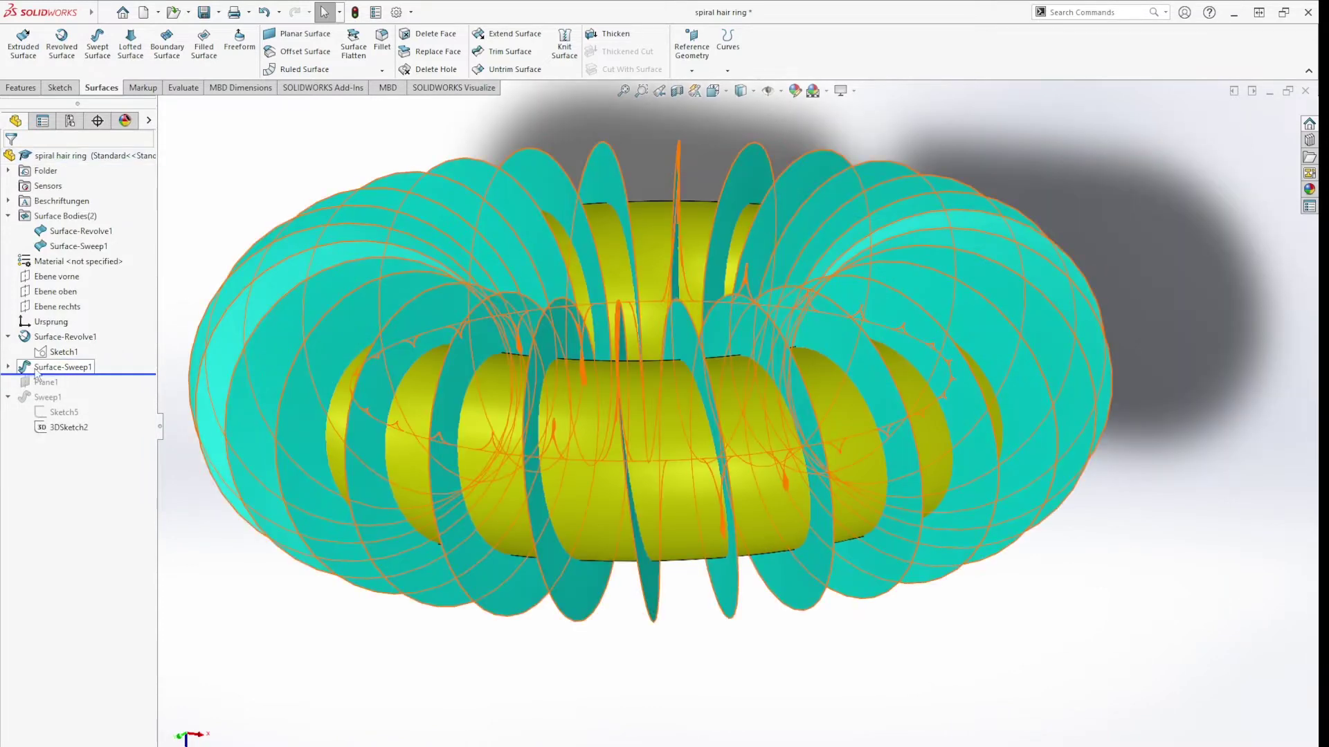
Open Surface-Sweep1's profile sketch, Sketch3, examine its line, and exit the sketch
{"action": "left_click", "coordinate": [9, 367]}
{"action": "left_click", "coordinate": [65, 383]}
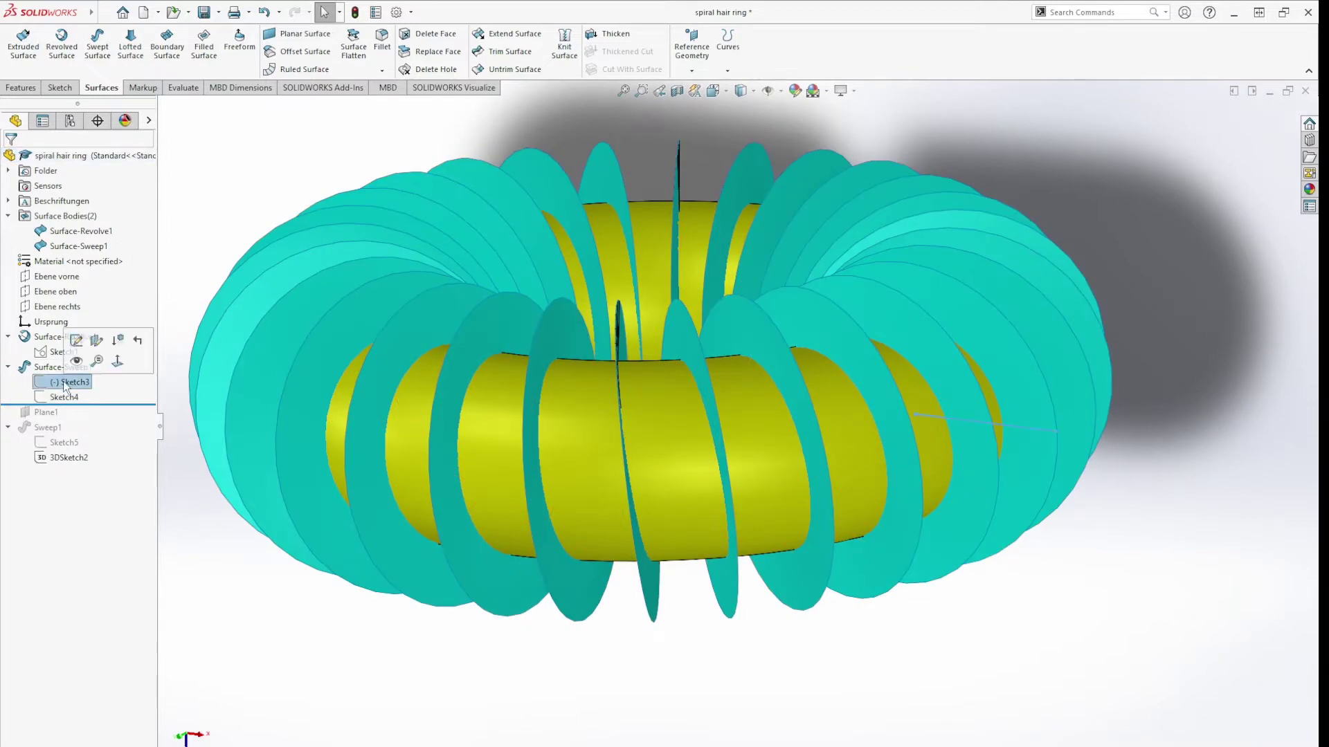
{"action": "left_click", "coordinate": [77, 340]}
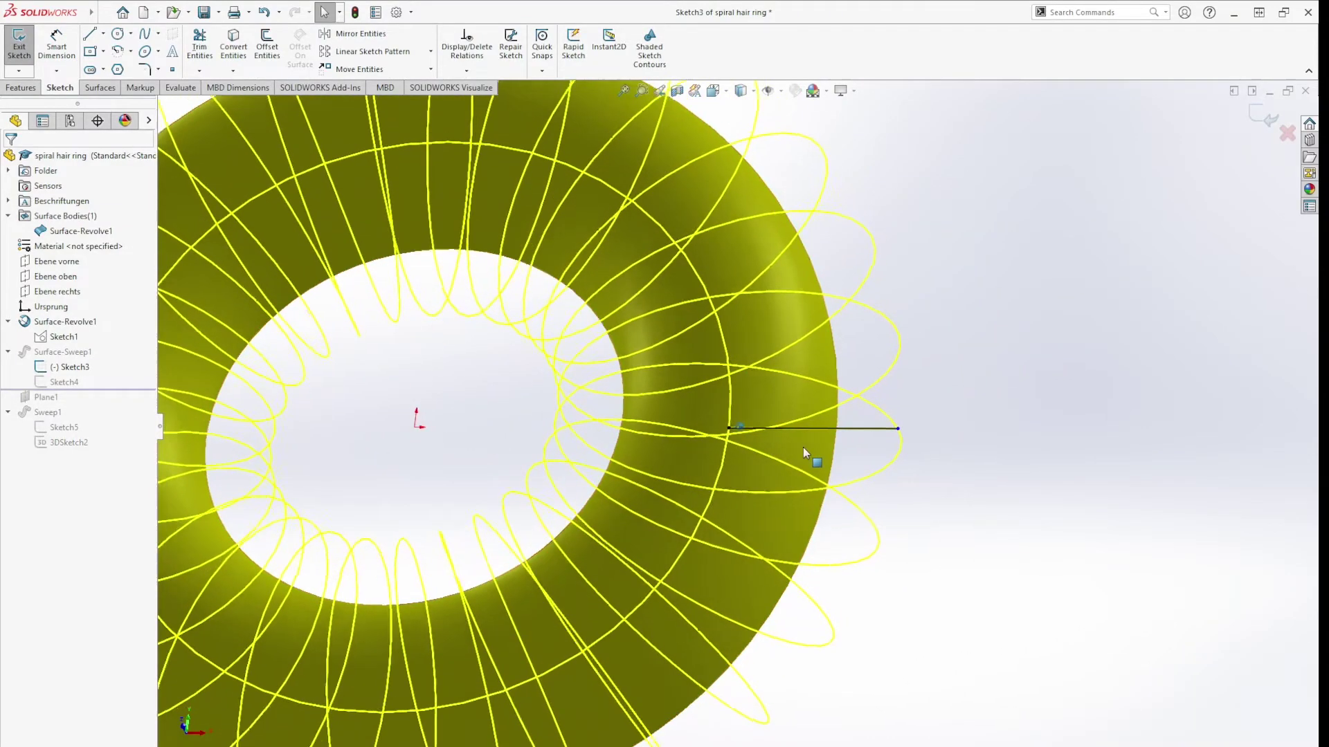
{"action": "left_click", "coordinate": [1254, 114]}
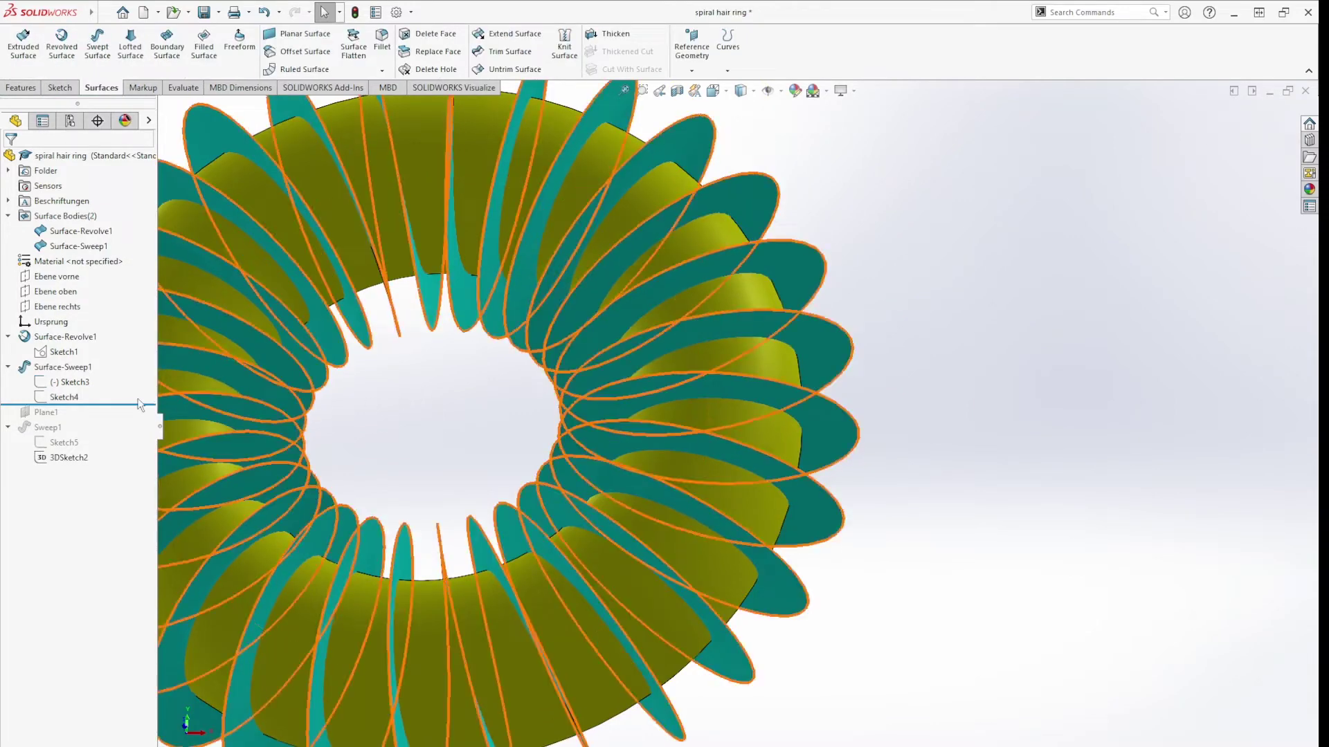
Open Surface-Sweep1's path sketch, Sketch4, hide the revolved surface body to examine the circular path, and exit the sketch
{"action": "left_click", "coordinate": [68, 396]}
{"action": "left_click", "coordinate": [78, 357]}
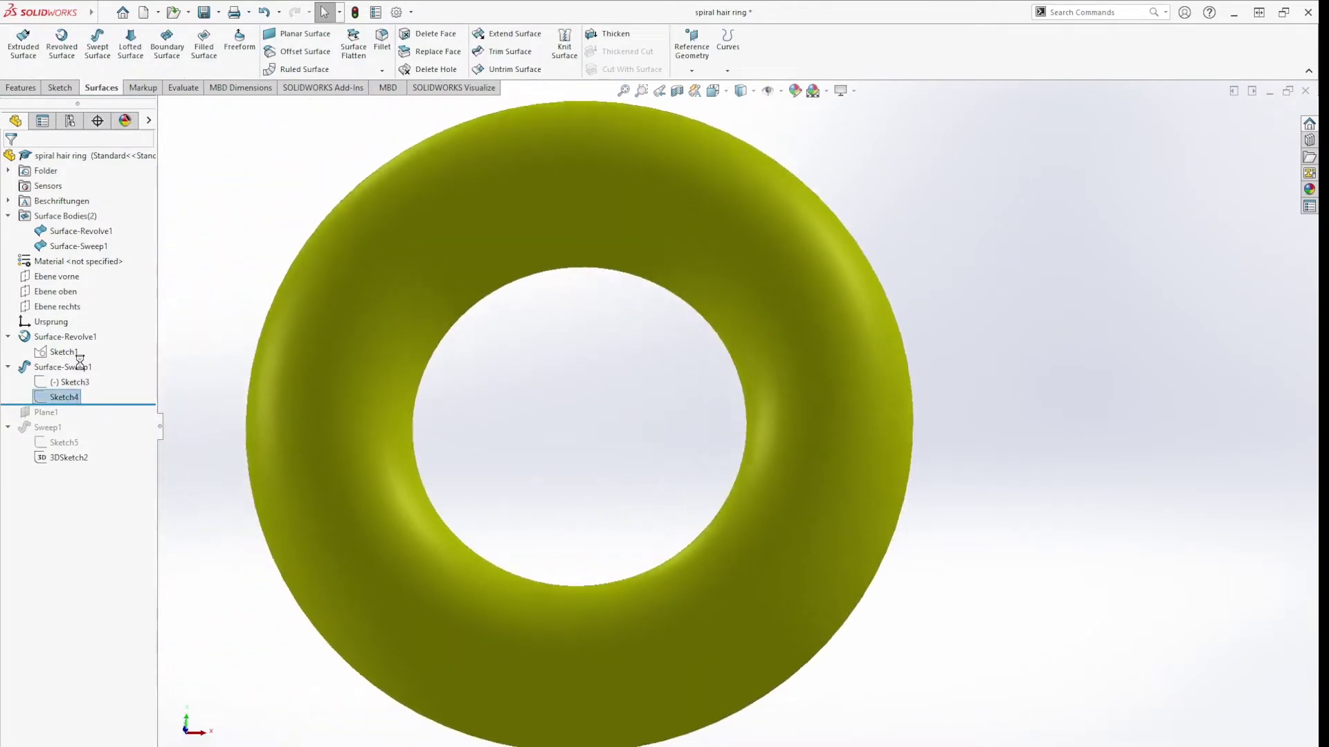
{"action": "left_click", "coordinate": [369, 400]}
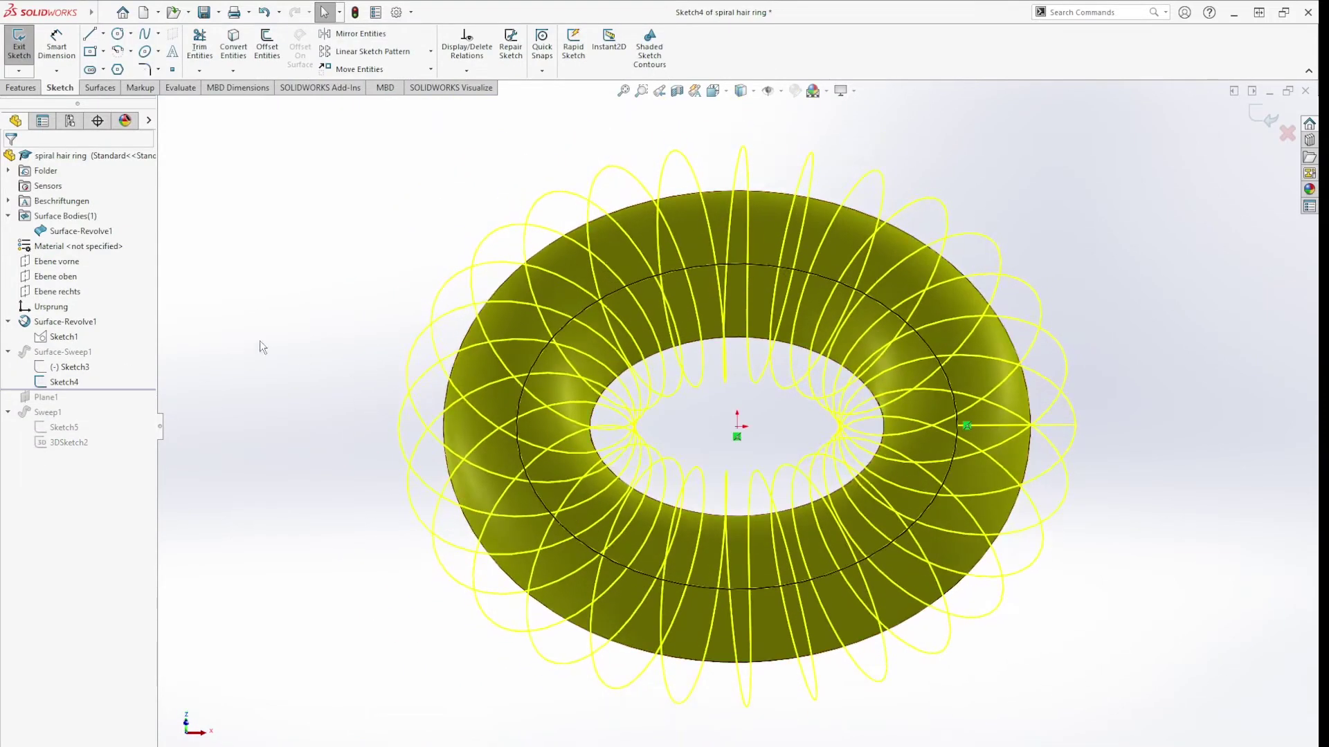
{"action": "right_click", "coordinate": [81, 238]}
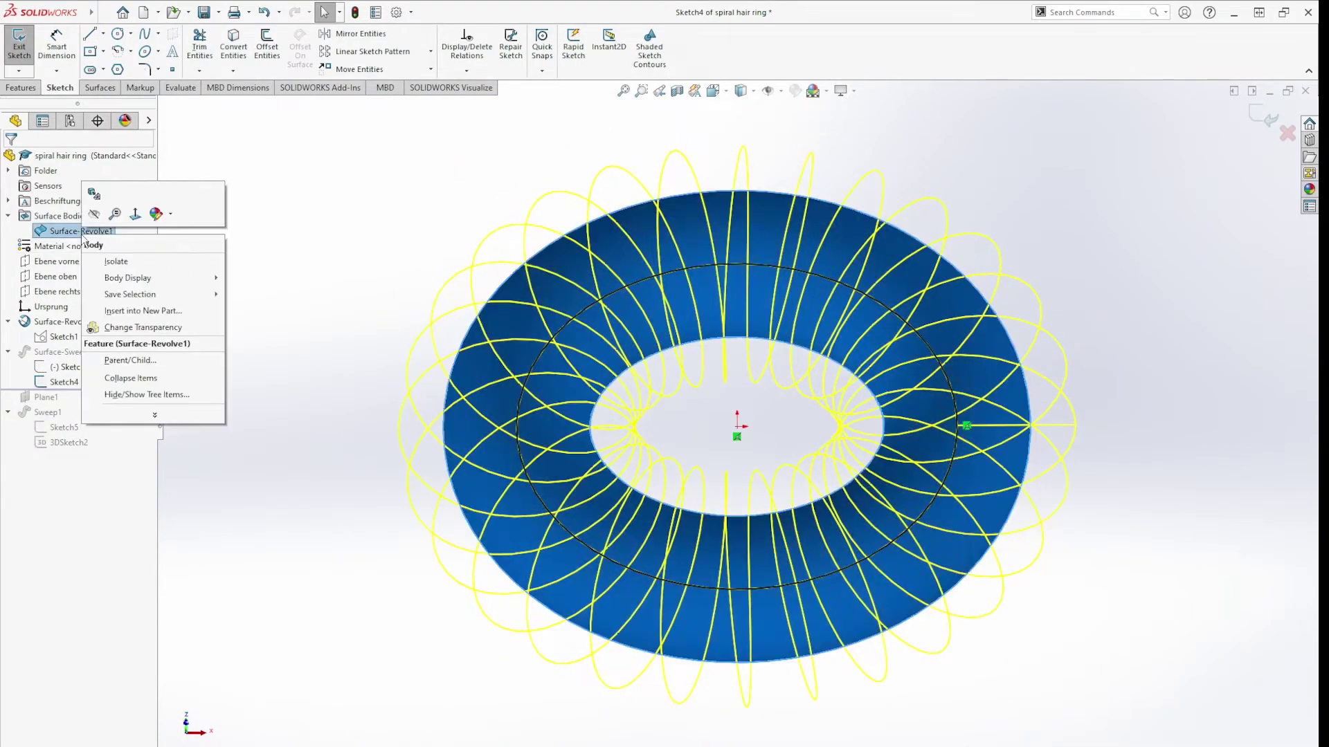
{"action": "left_click", "coordinate": [95, 216]}
{"action": "left_click", "coordinate": [352, 339]}
{"action": "key", "text": "ctrl+8"}
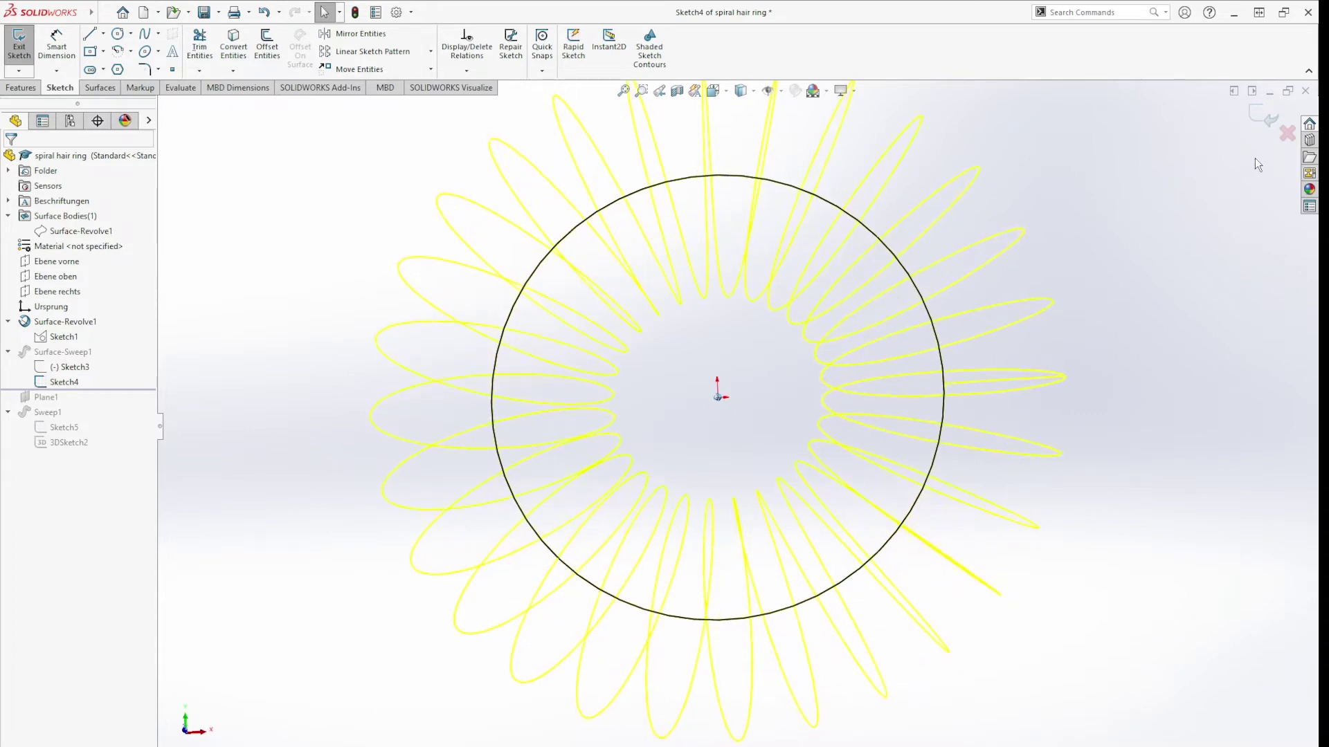
{"action": "left_click", "coordinate": [1260, 114]}
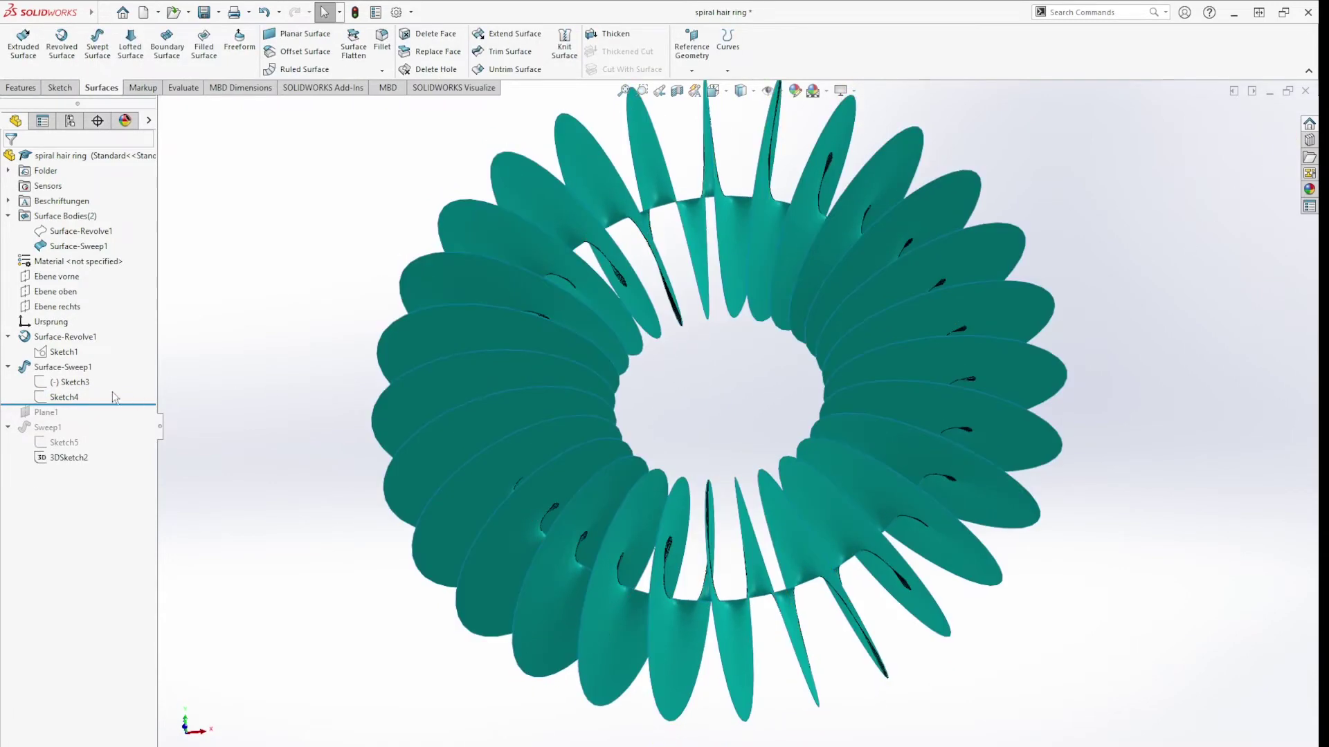
Examine Surface-Sweep1's profile, path and profile twist settings, including the twist control options, and close the feature definition
{"action": "right_click", "coordinate": [69, 369]}
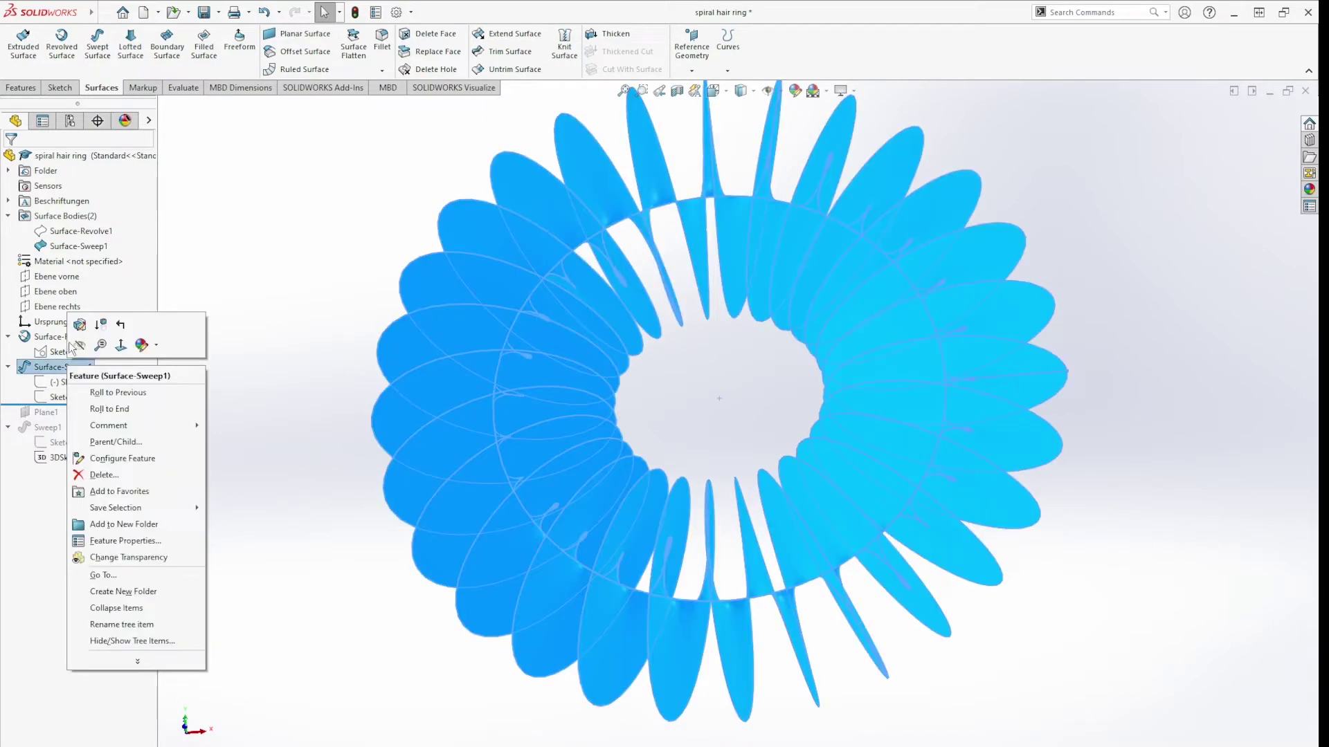
{"action": "left_click", "coordinate": [78, 344]}
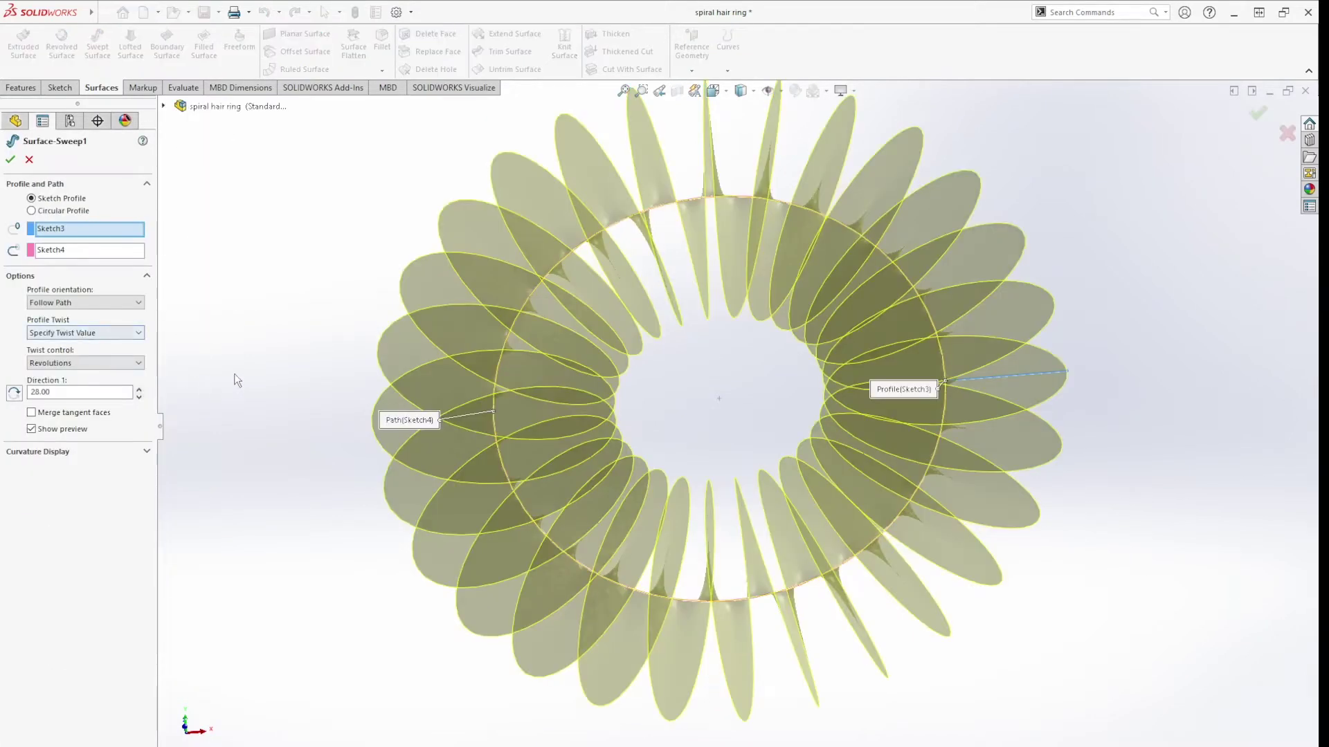
{"action": "middle_click_drag", "start_coordinate": [388, 373], "coordinate": [943, 376]}
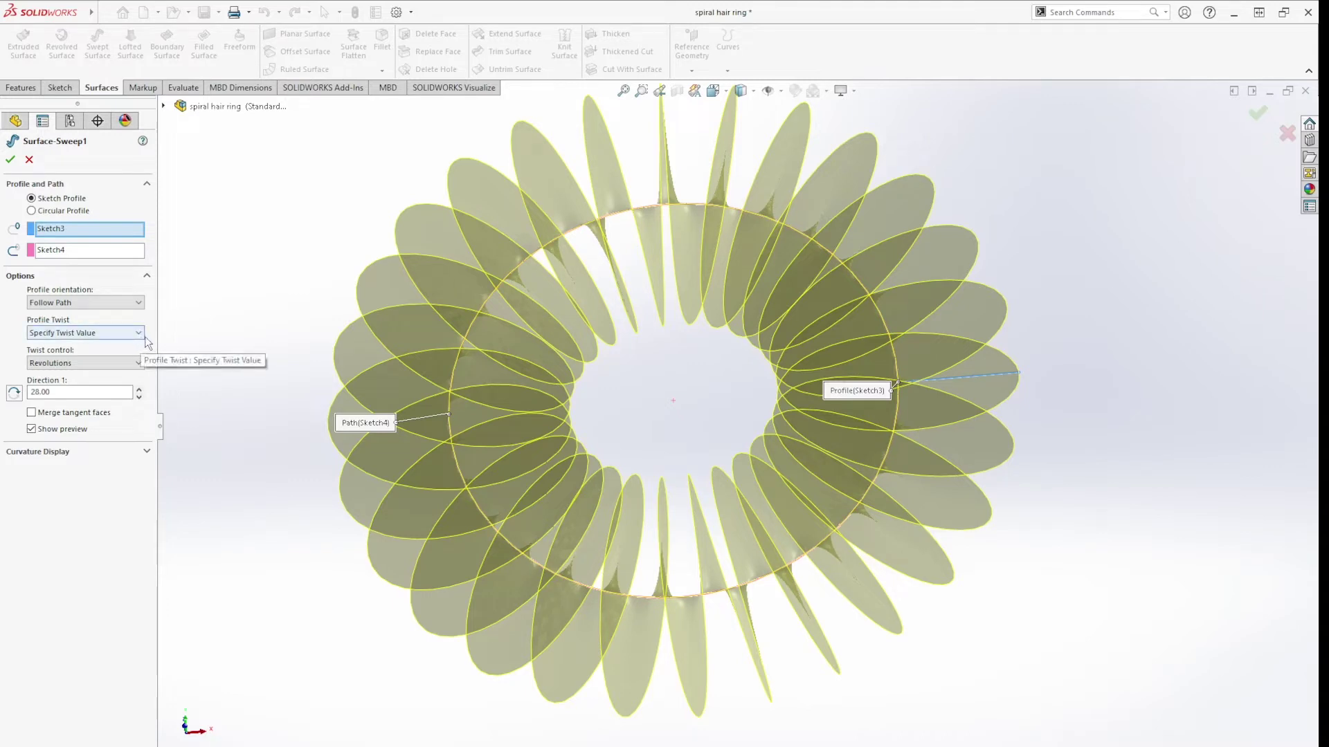
{"action": "left_click", "coordinate": [141, 362]}
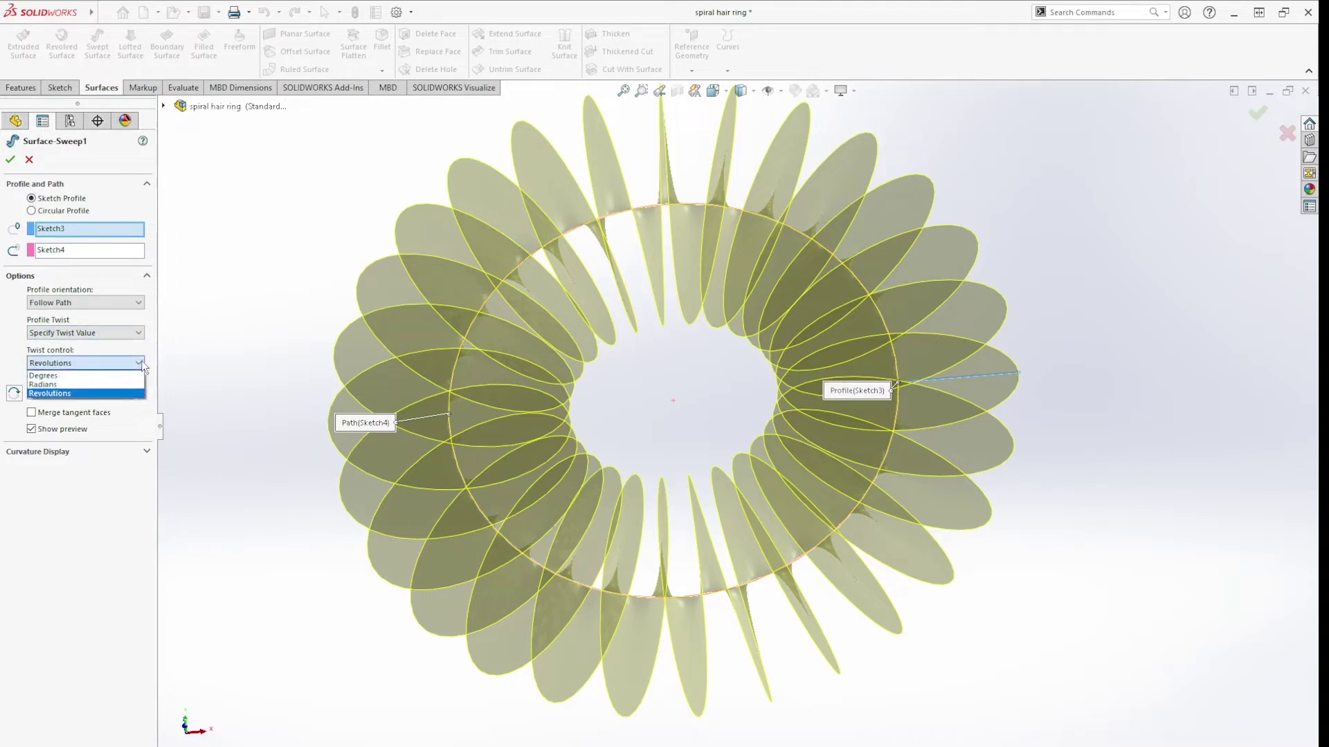
{"action": "left_click", "coordinate": [207, 338]}
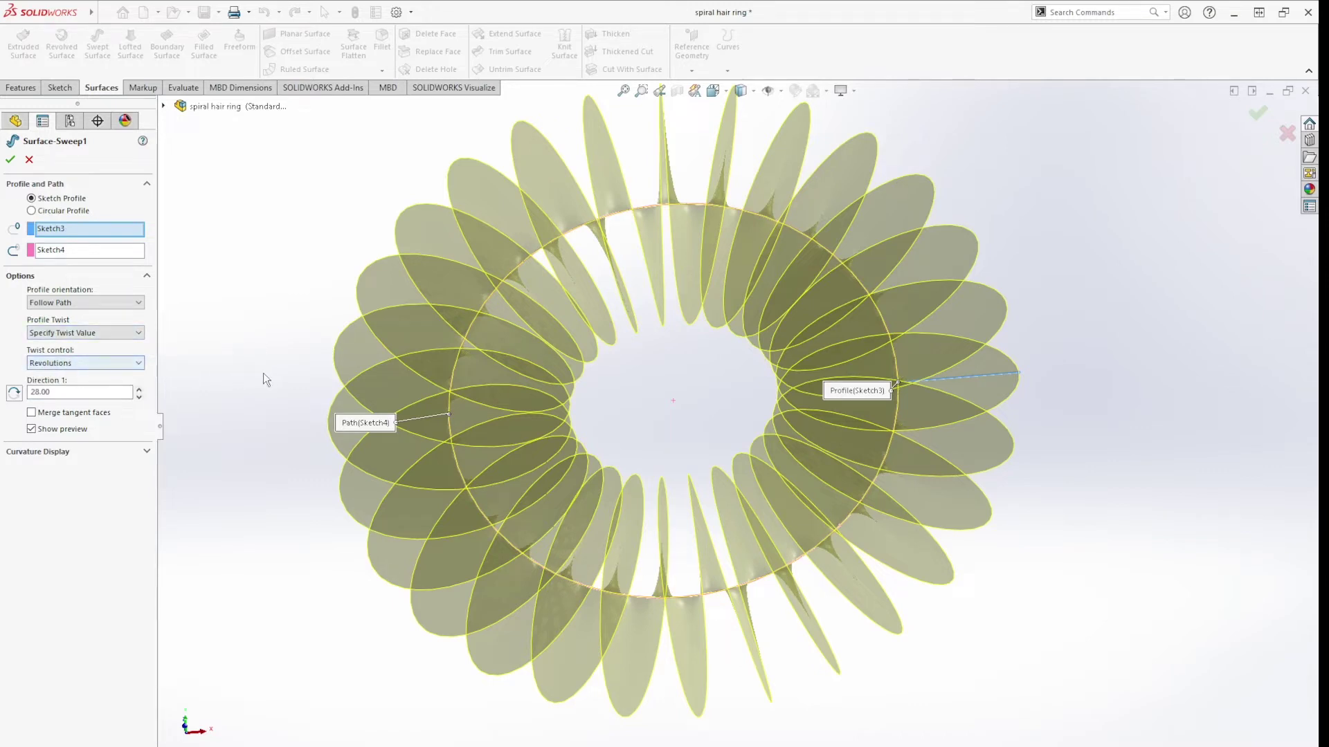
{"action": "middle_click_drag", "start_coordinate": [592, 428], "coordinate": [620, 398]}
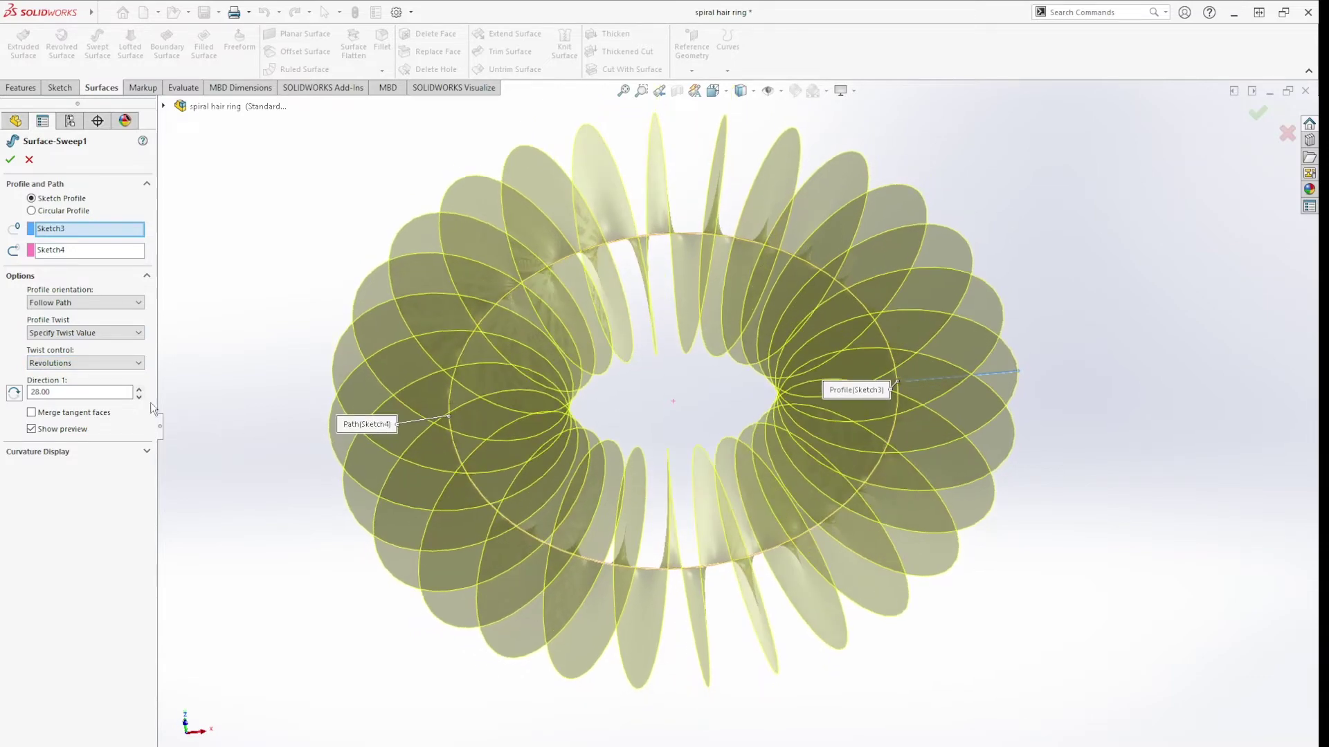
{"action": "left_click", "coordinate": [11, 160]}
Show the revolved torus surface again and examine where it intersects the twisted surface
{"action": "middle_click_drag", "start_coordinate": [977, 426], "coordinate": [1015, 403]}
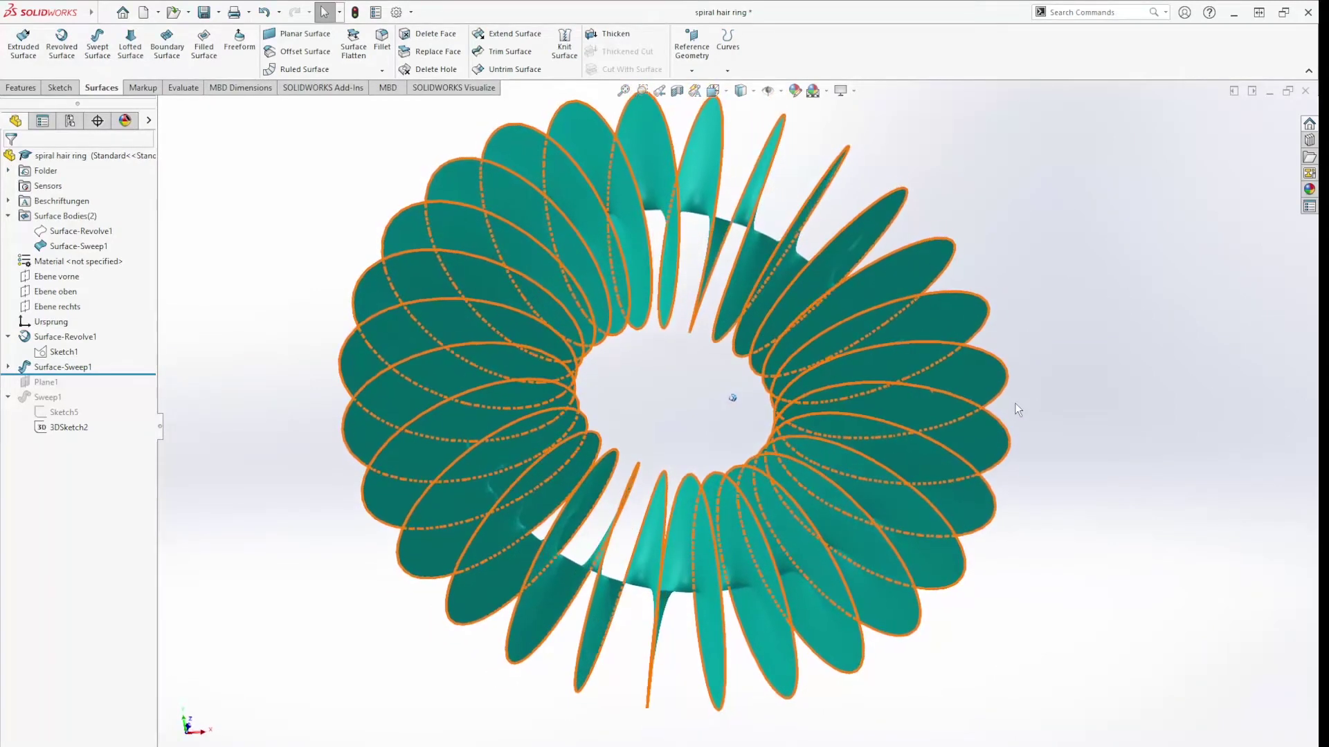
{"action": "left_click", "coordinate": [82, 337]}
{"action": "left_click", "coordinate": [98, 319]}
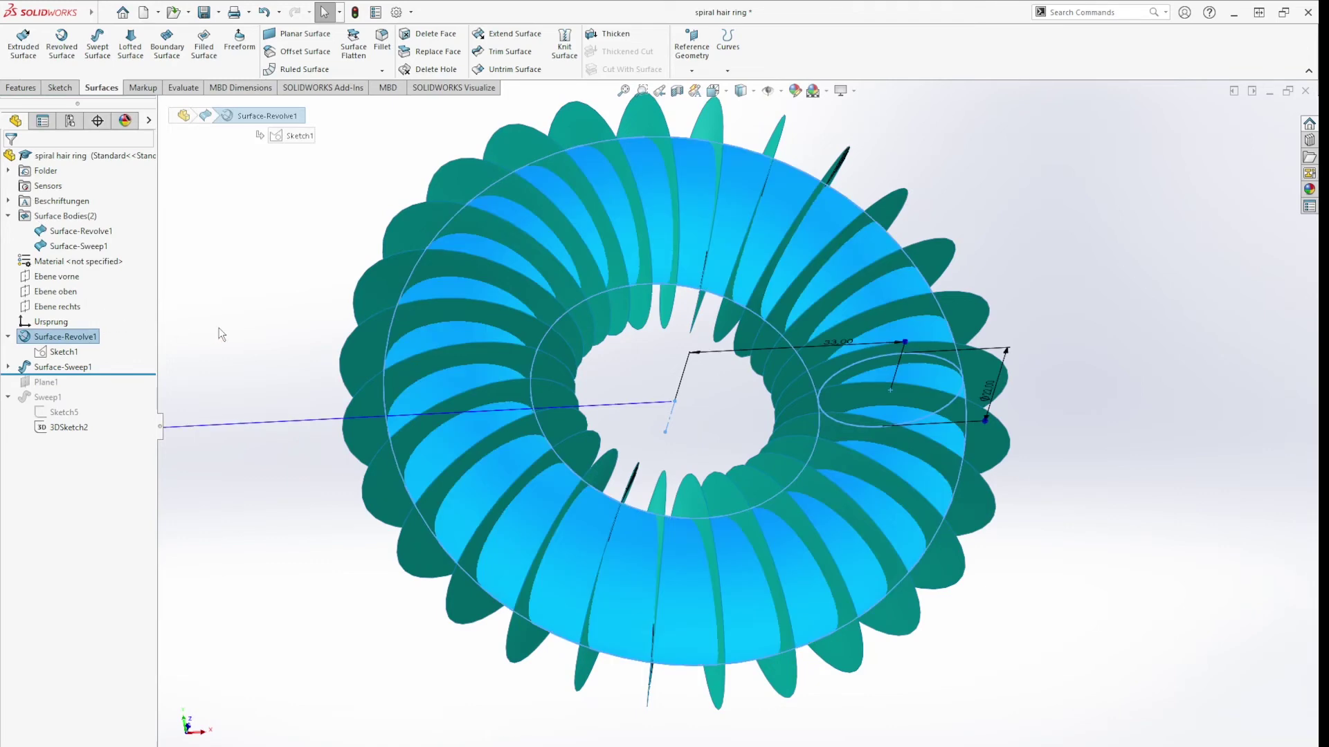
{"action": "left_click", "coordinate": [232, 328]}
{"action": "middle_click_drag", "start_coordinate": [237, 340], "coordinate": [235, 330]}
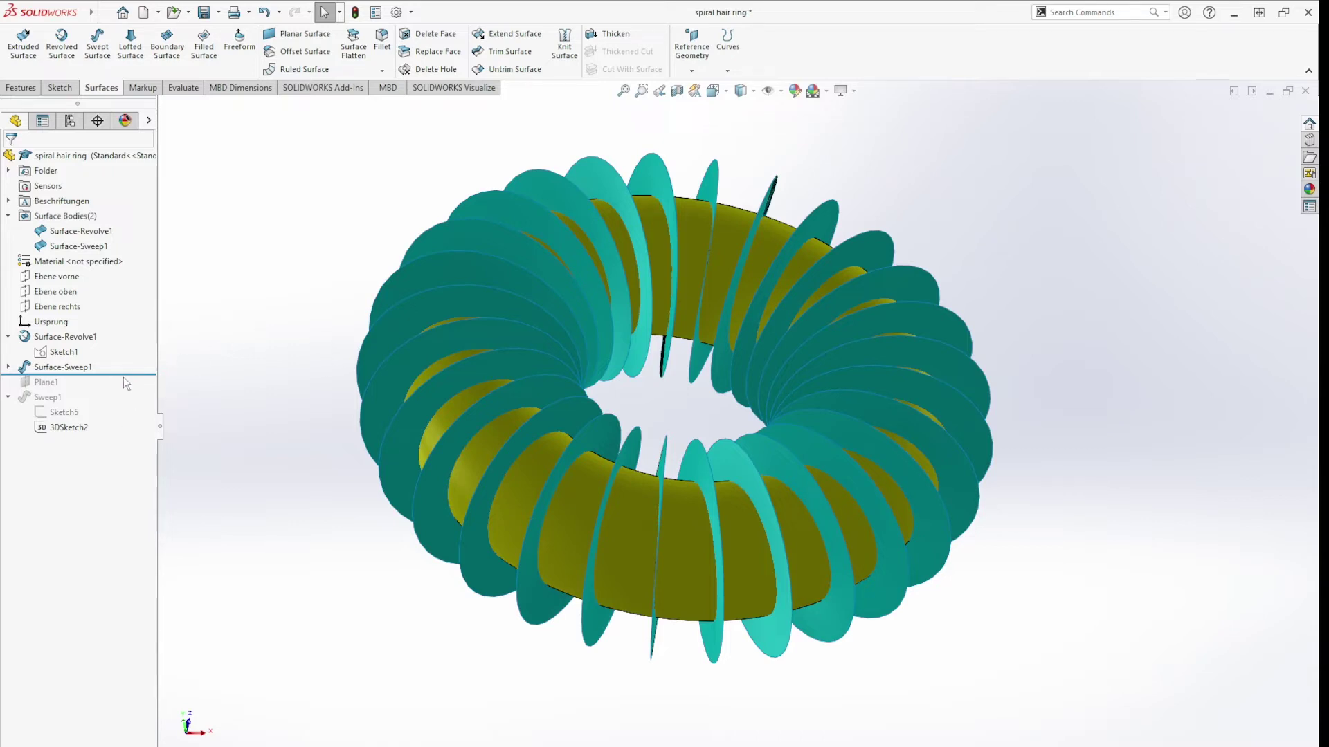
Roll the model history forward to the end and open 3DSketch2 under Sweep1 for editing
{"action": "left_click_drag", "start_coordinate": [132, 375], "coordinate": [136, 435]}
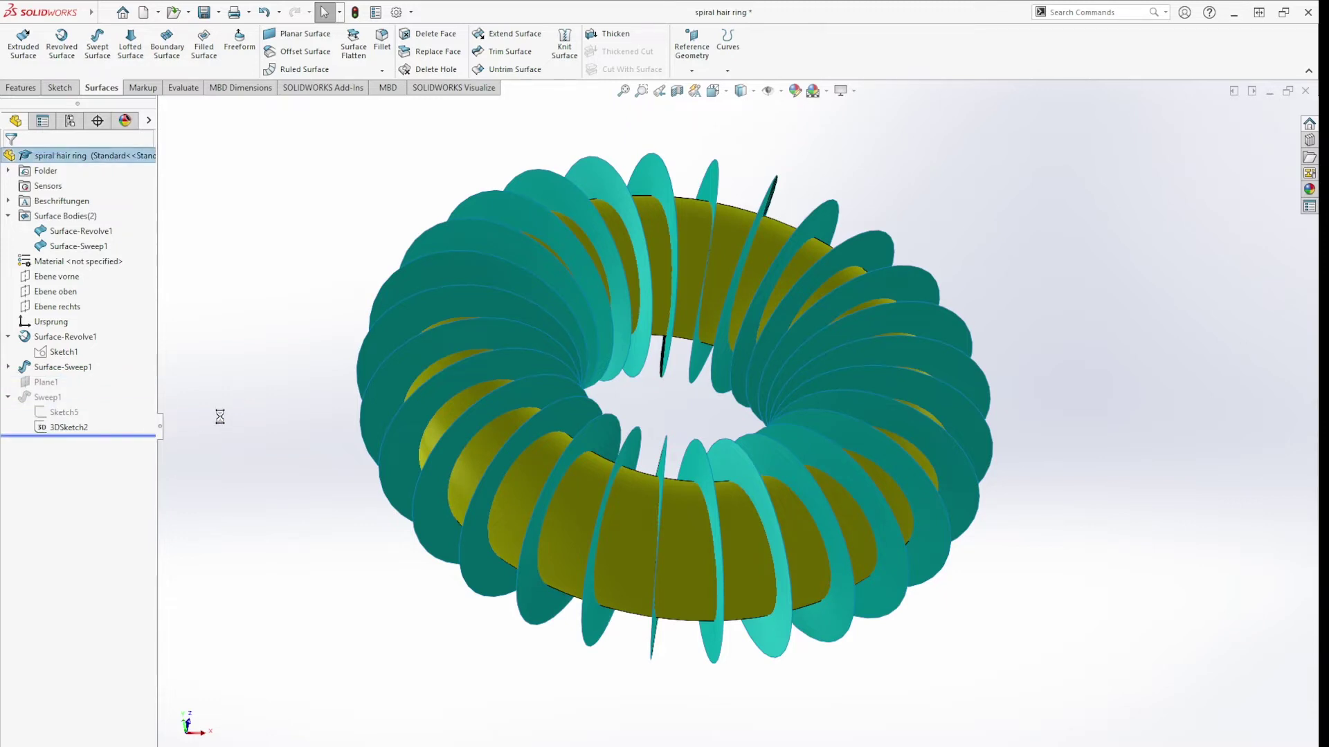
{"action": "right_click", "coordinate": [71, 444]}
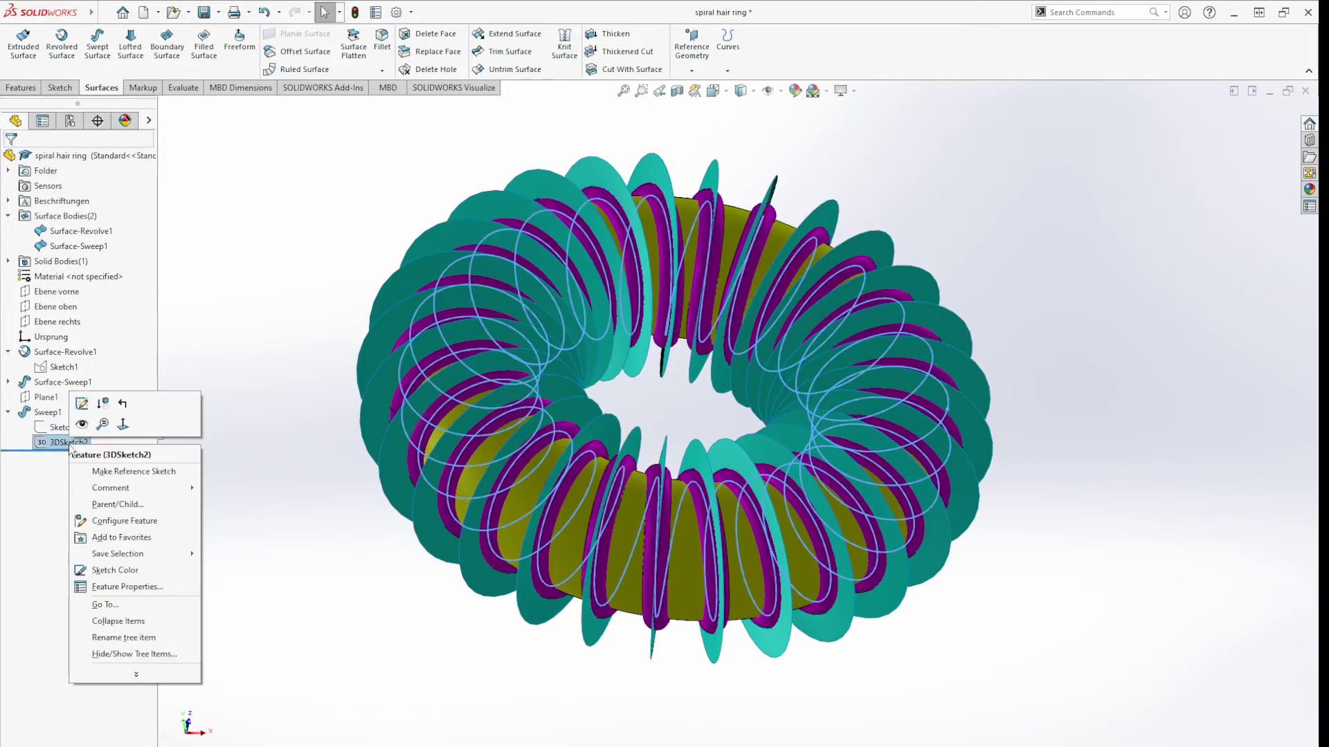
{"action": "left_click", "coordinate": [82, 403]}
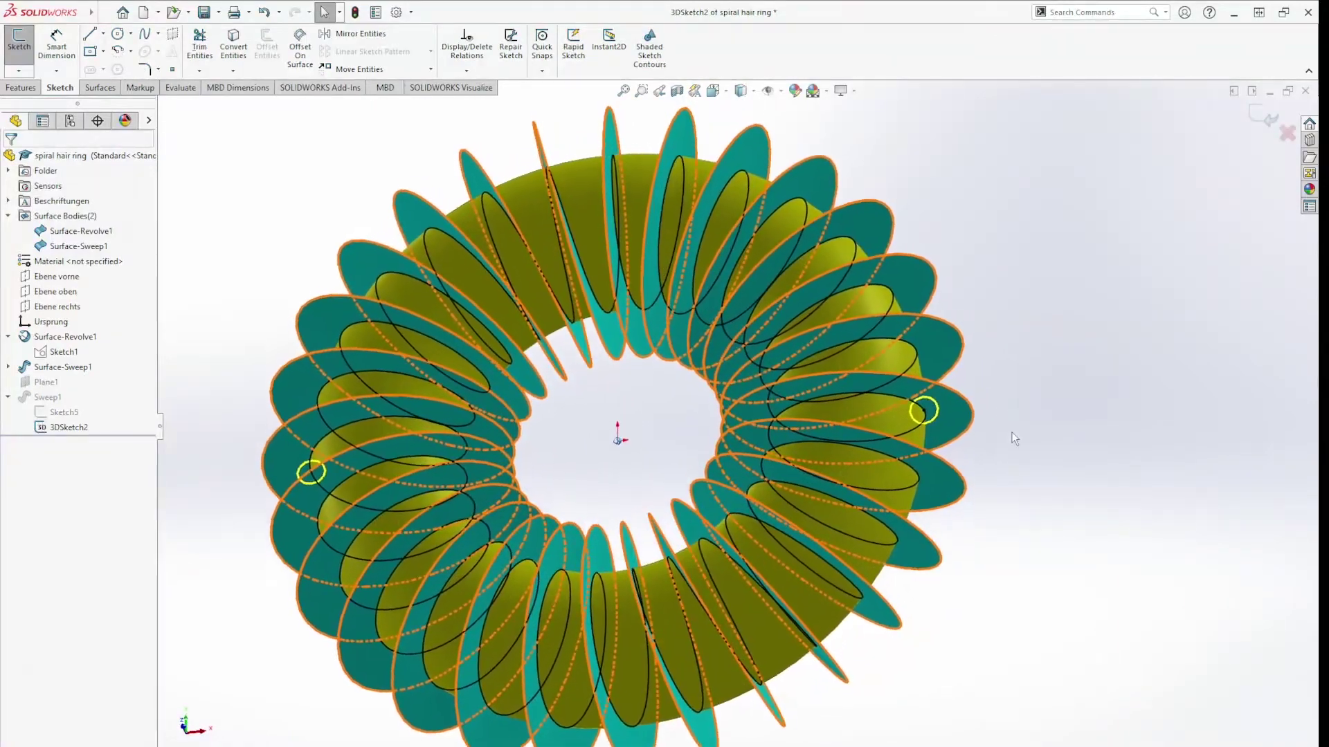
Examine the Intersection Curve option for creating 3DSketch2 from the two surfaces, inspect their crossing lines, and exit the sketch
{"action": "left_click", "coordinate": [236, 73]}
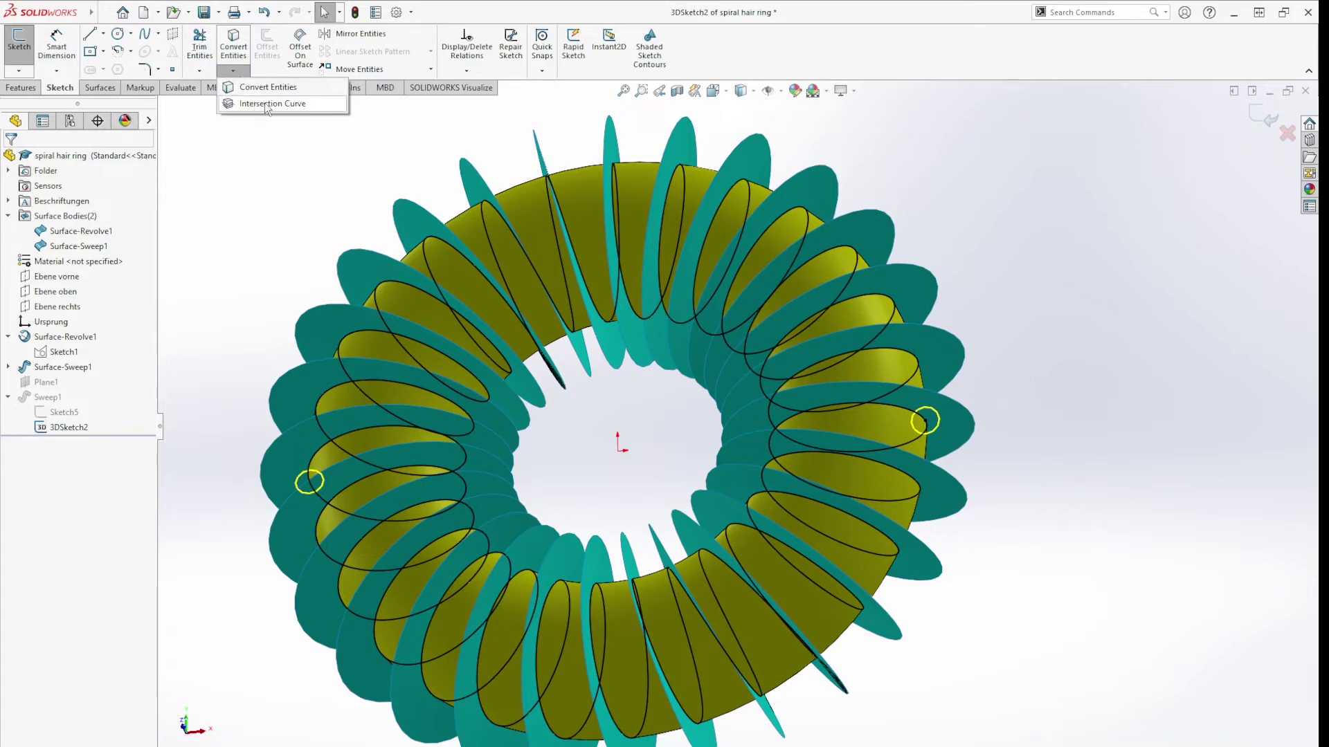
{"action": "left_click", "coordinate": [267, 142]}
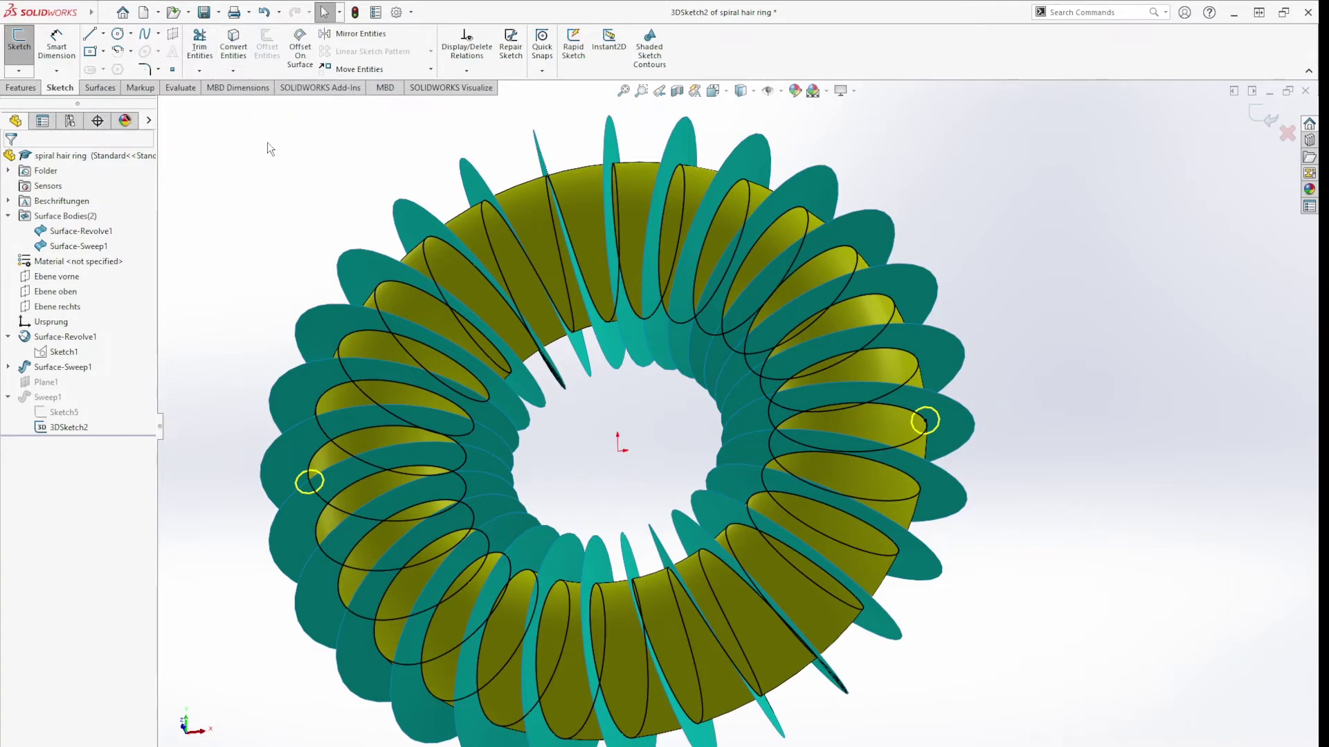
{"action": "middle_click_drag", "start_coordinate": [267, 143], "coordinate": [284, 202]}
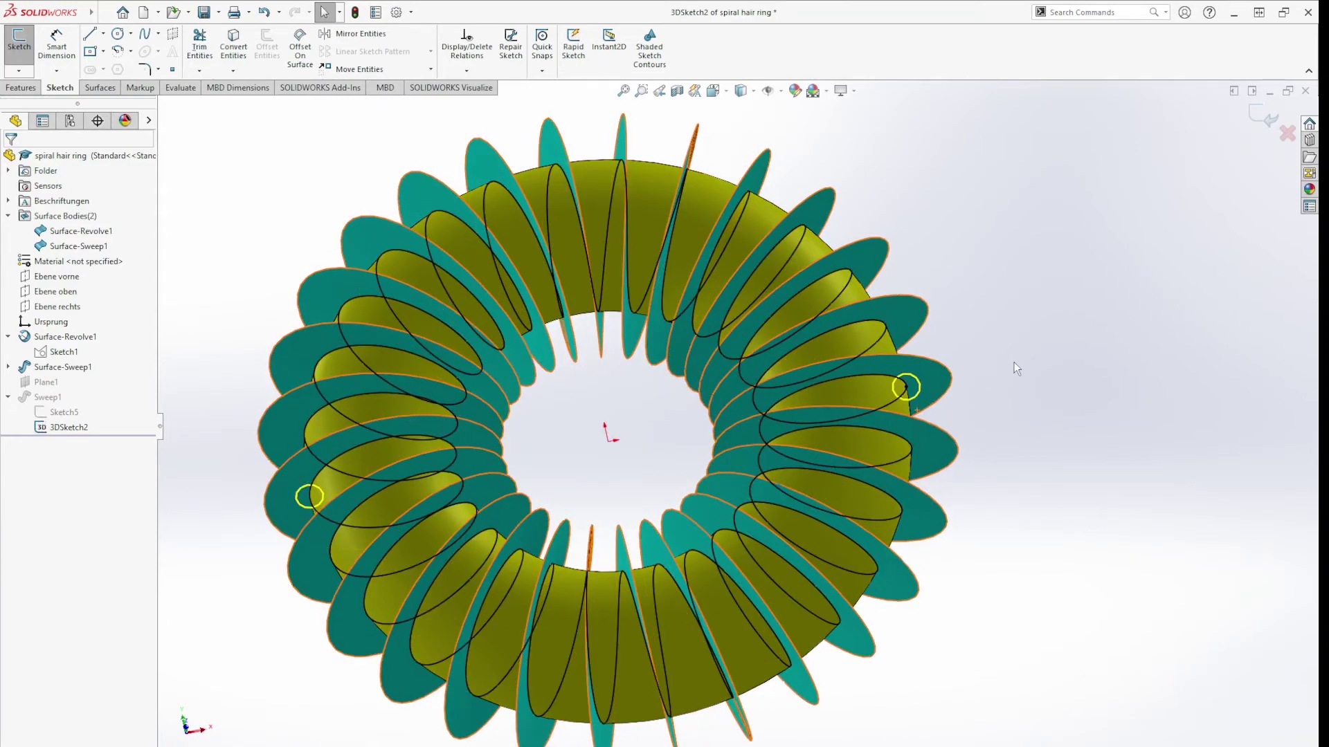
{"action": "left_click", "coordinate": [1261, 119]}
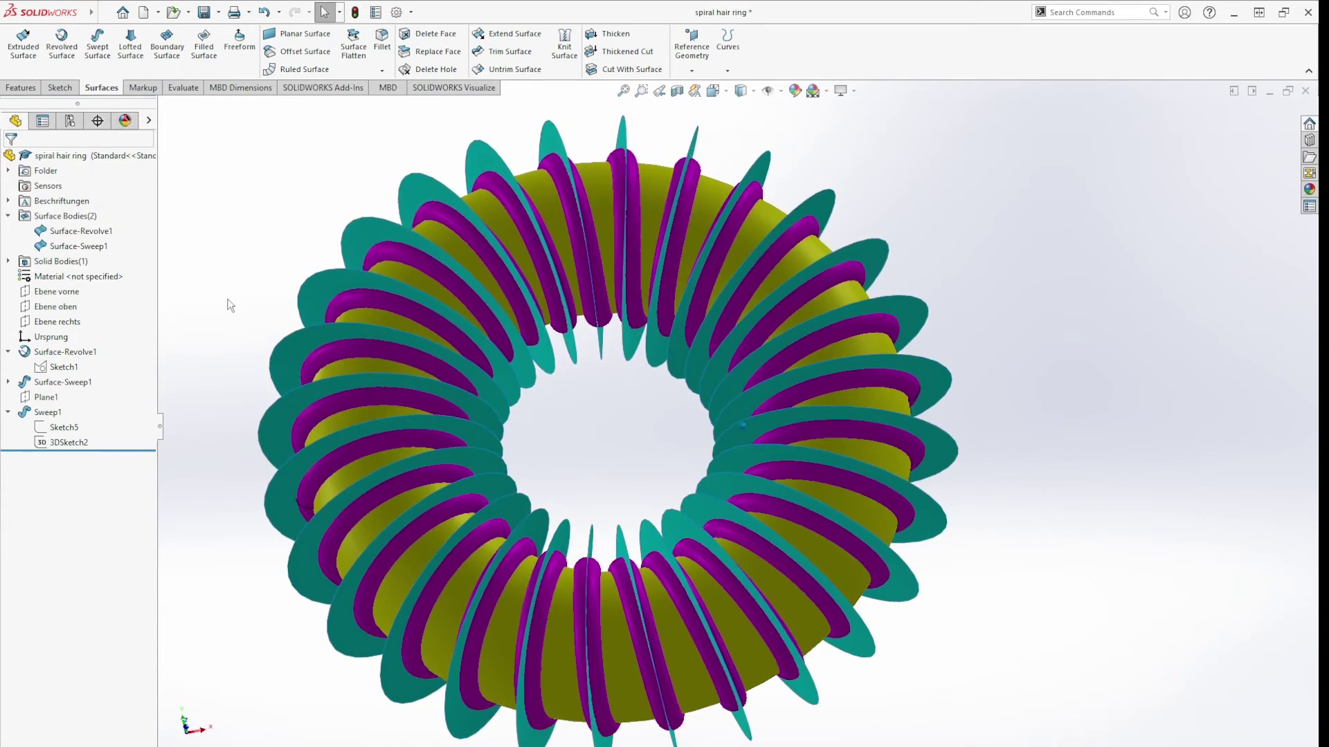
Hide the Surface-Sweep1 and Surface-Revolve1 surface bodies so that only the swept spiral is displayed
{"action": "right_click", "coordinate": [61, 249]}
{"action": "left_click", "coordinate": [94, 221]}
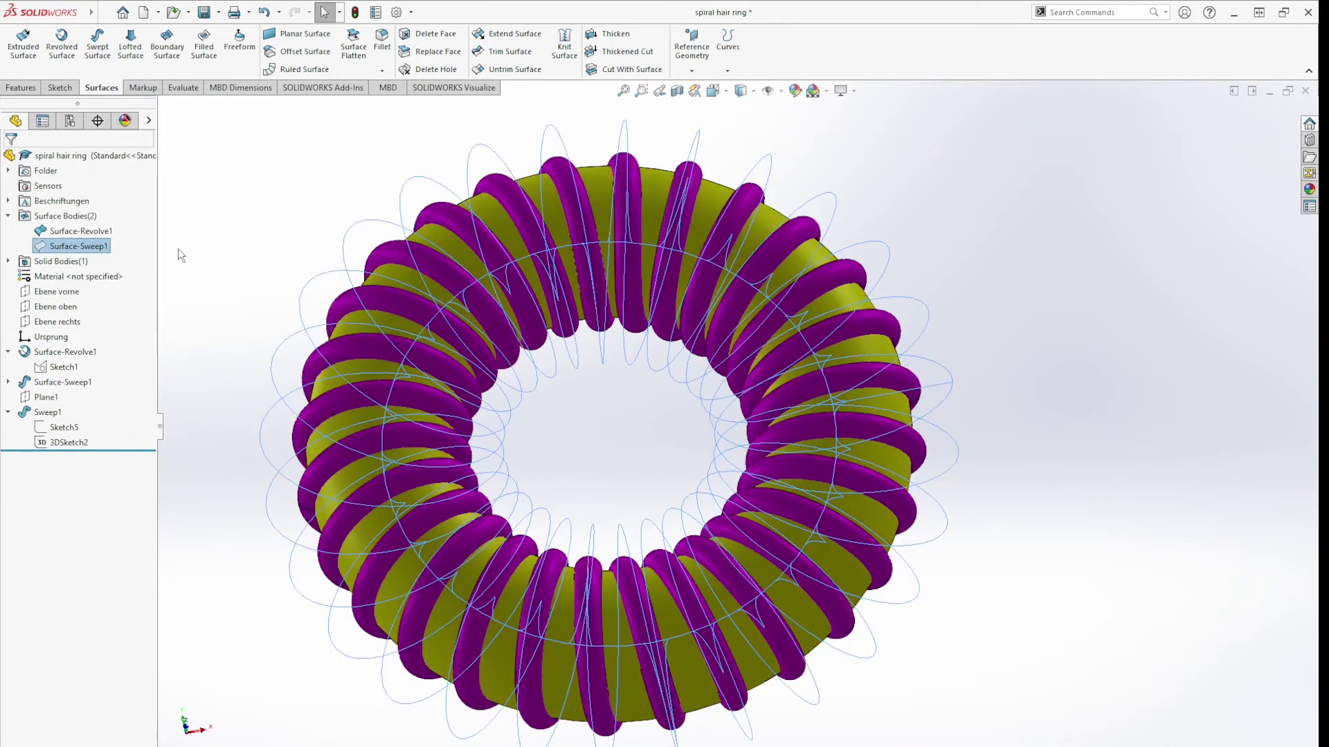
{"action": "right_click", "coordinate": [71, 231]}
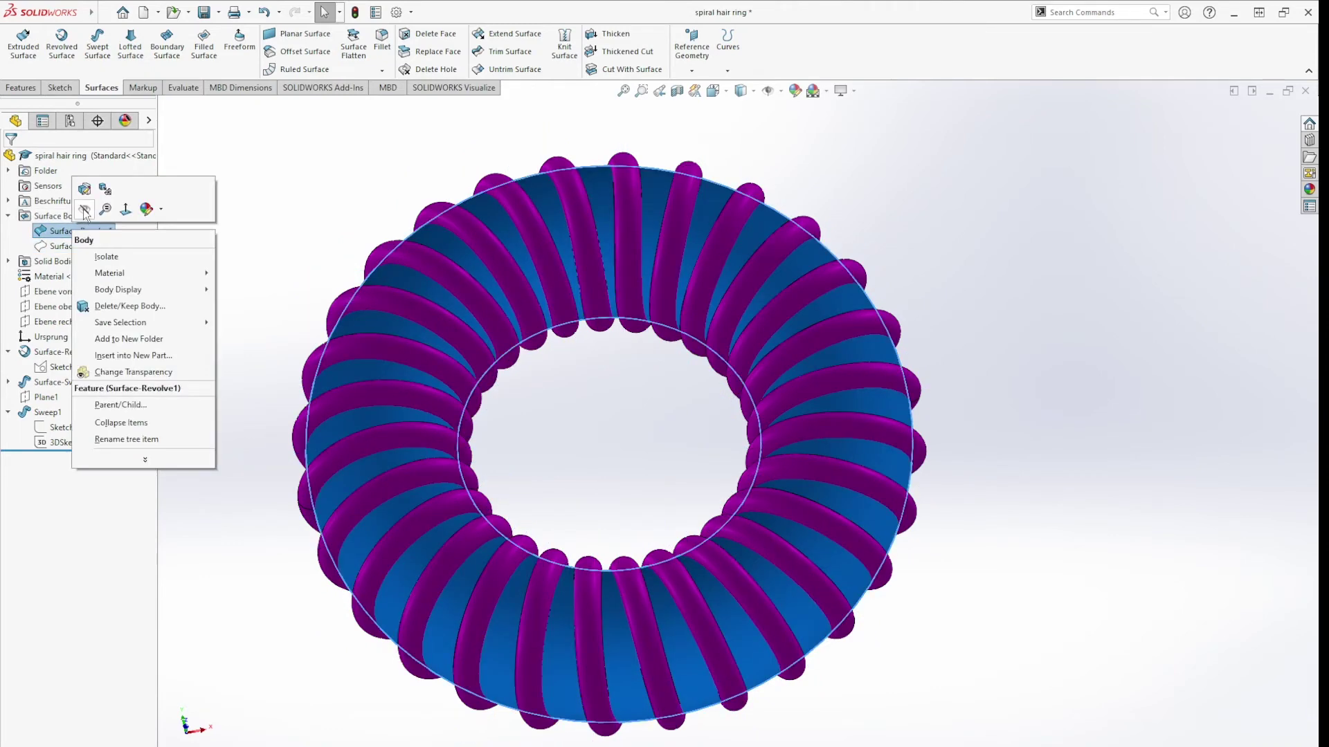
{"action": "left_click", "coordinate": [83, 209]}
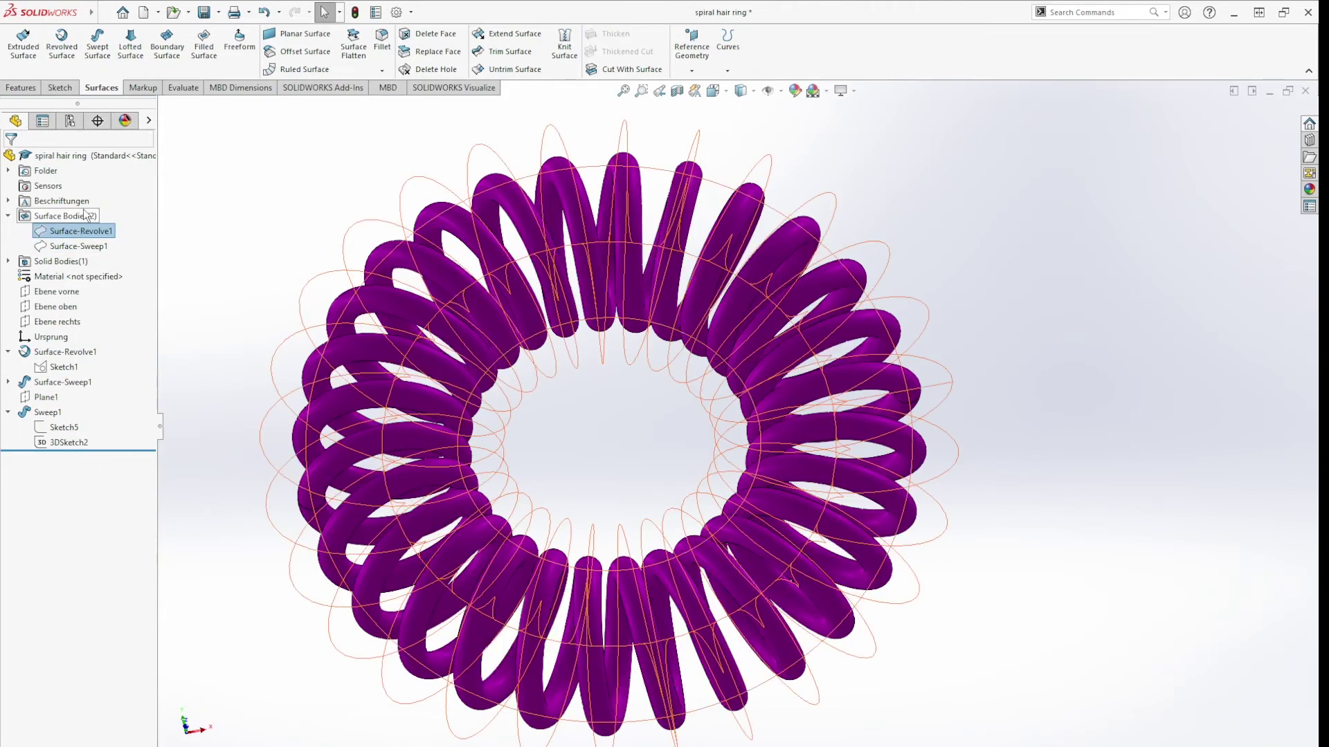
Hide the solid body of Sweep1 and show its path sketch 3DSketch2 together with its profile sketch Sketch5
{"action": "right_click", "coordinate": [49, 419]}
{"action": "left_click", "coordinate": [61, 395]}
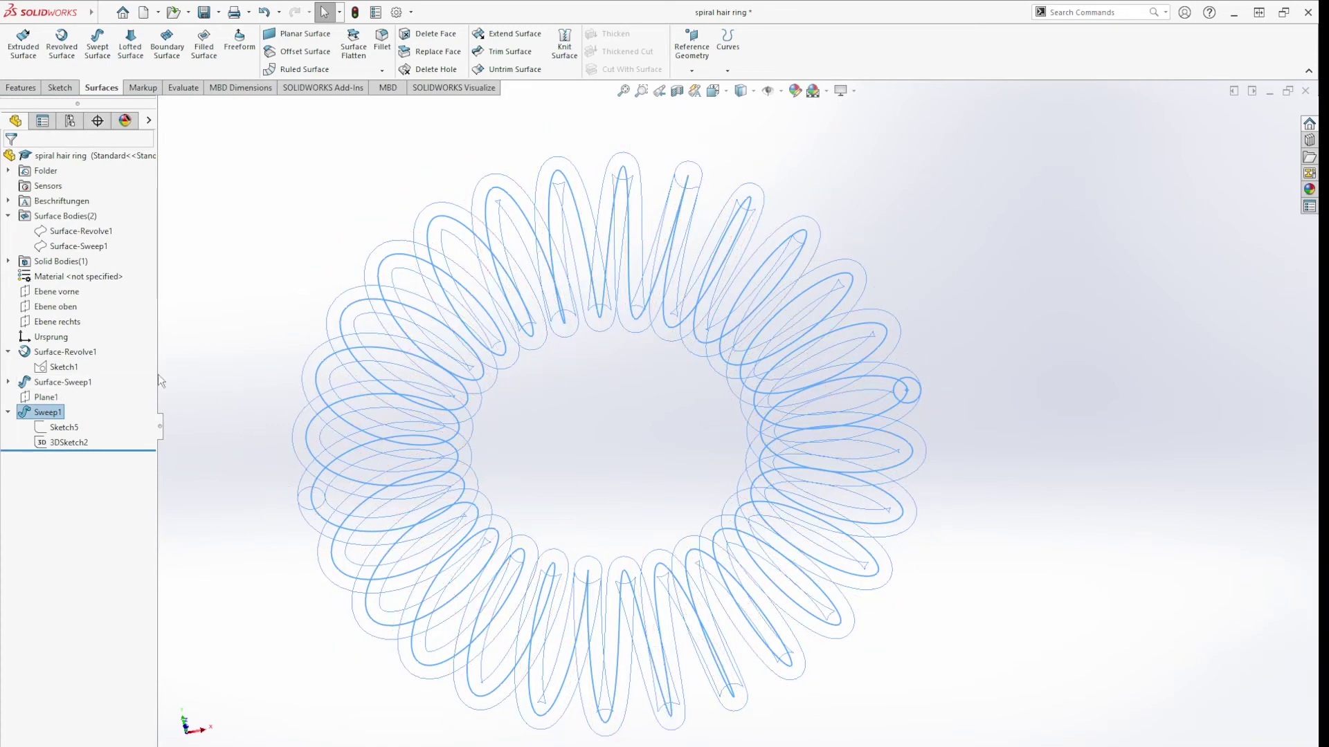
{"action": "left_click", "coordinate": [301, 389]}
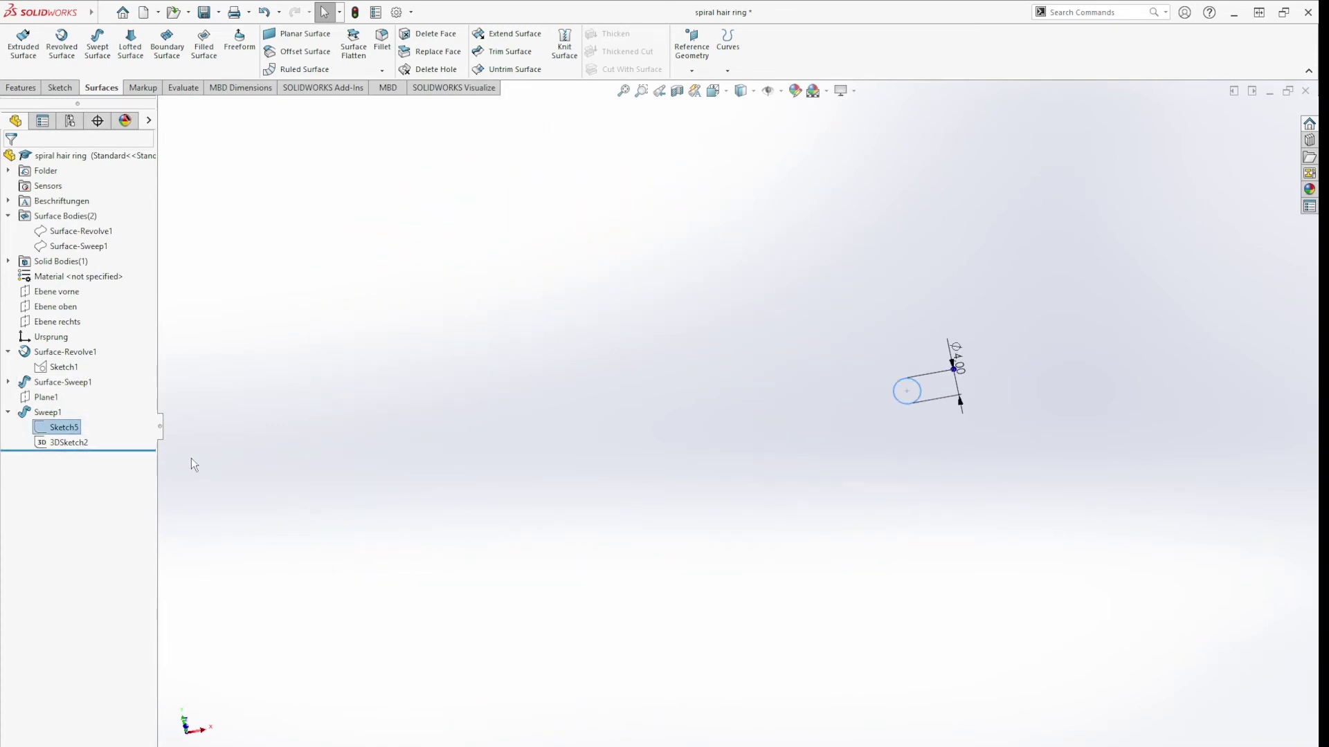
{"action": "left_click", "coordinate": [85, 442]}
{"action": "left_click", "coordinate": [100, 423]}
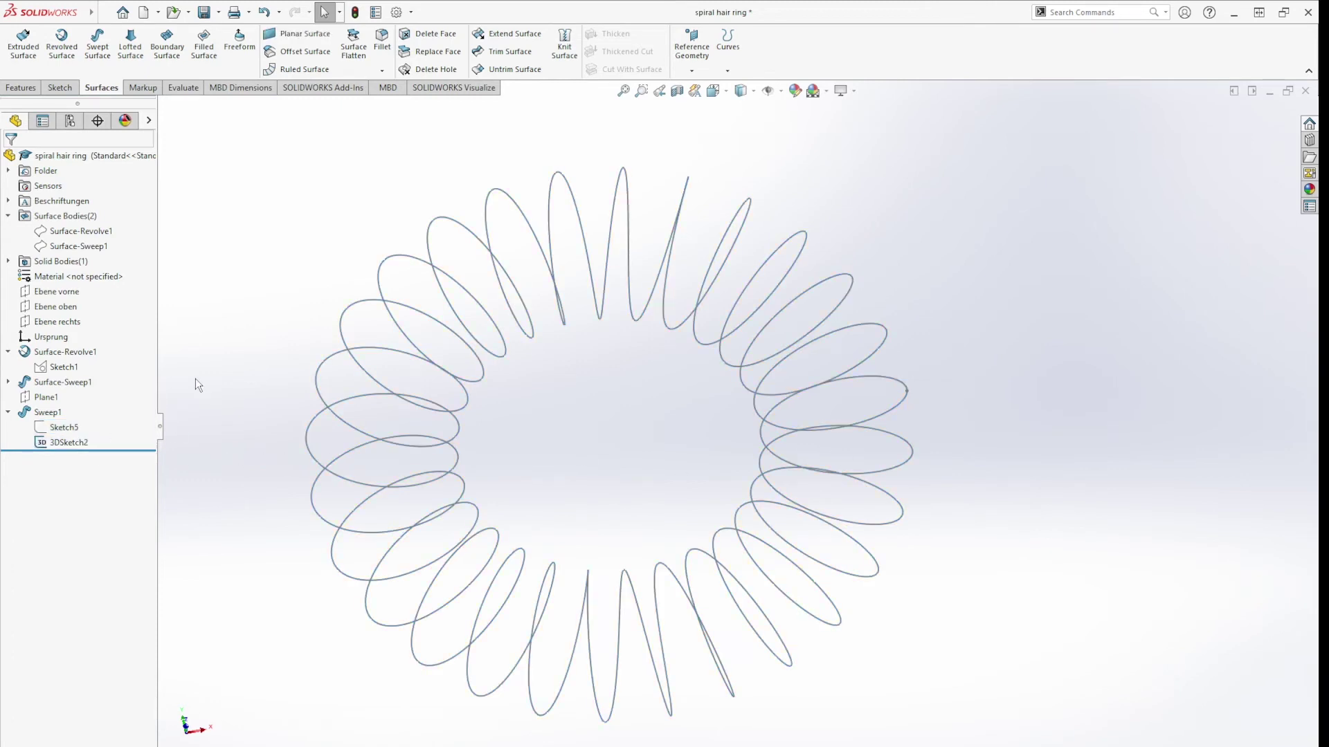
{"action": "left_click", "coordinate": [73, 428]}
{"action": "left_click", "coordinate": [86, 410]}
{"action": "scroll", "coordinate": [986, 408], "scroll_direction": "down", "scroll_amount": 3}
{"action": "scroll", "coordinate": [757, 392], "scroll_direction": "down", "scroll_amount": 2}
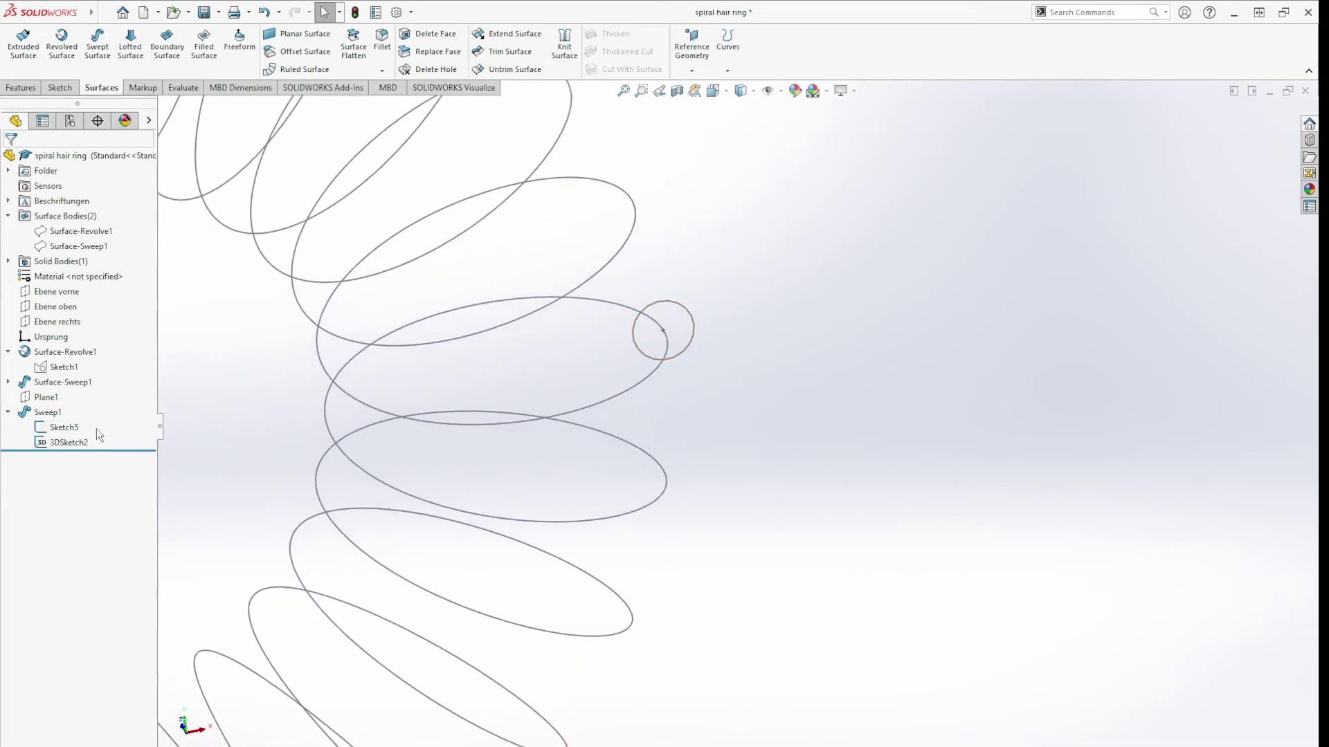
Open Sweep1's profile sketch, Sketch5, to examine the circle and its diameter dimension, and exit the sketch
{"action": "right_click", "coordinate": [55, 427]}
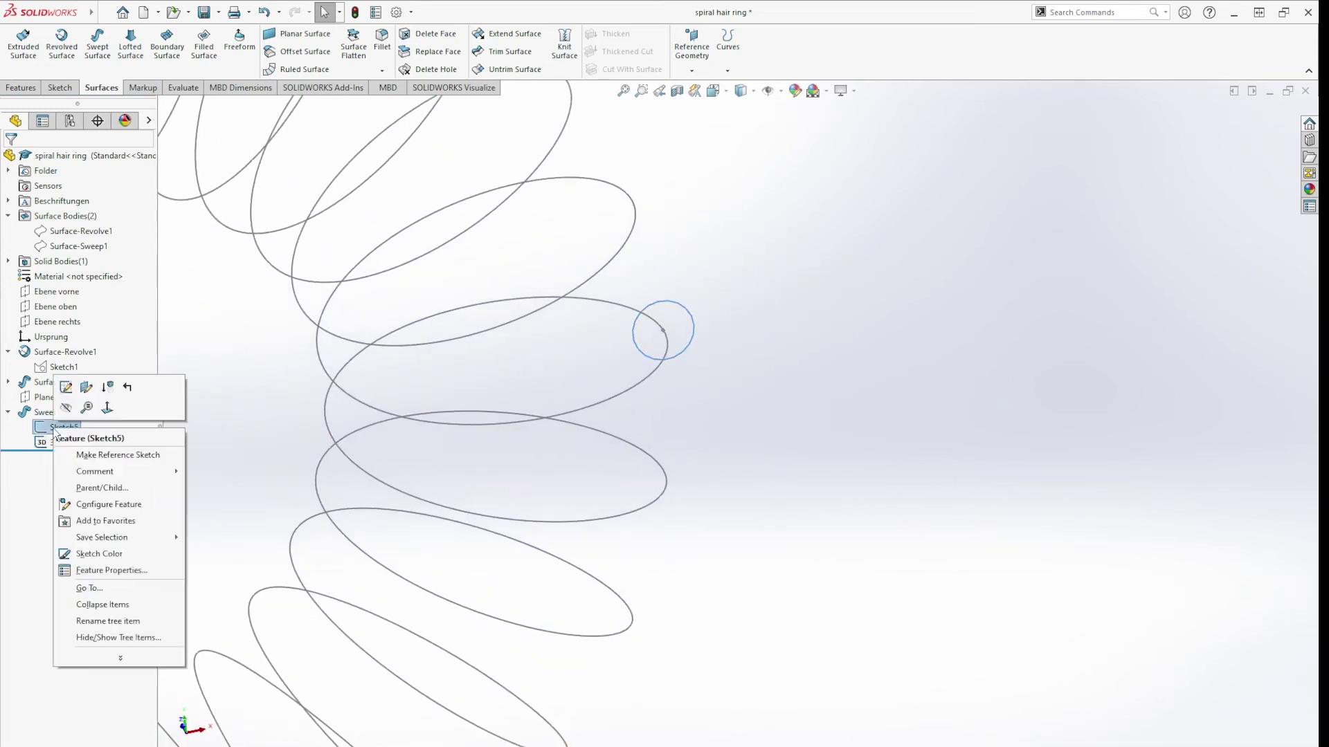
{"action": "left_click", "coordinate": [66, 389]}
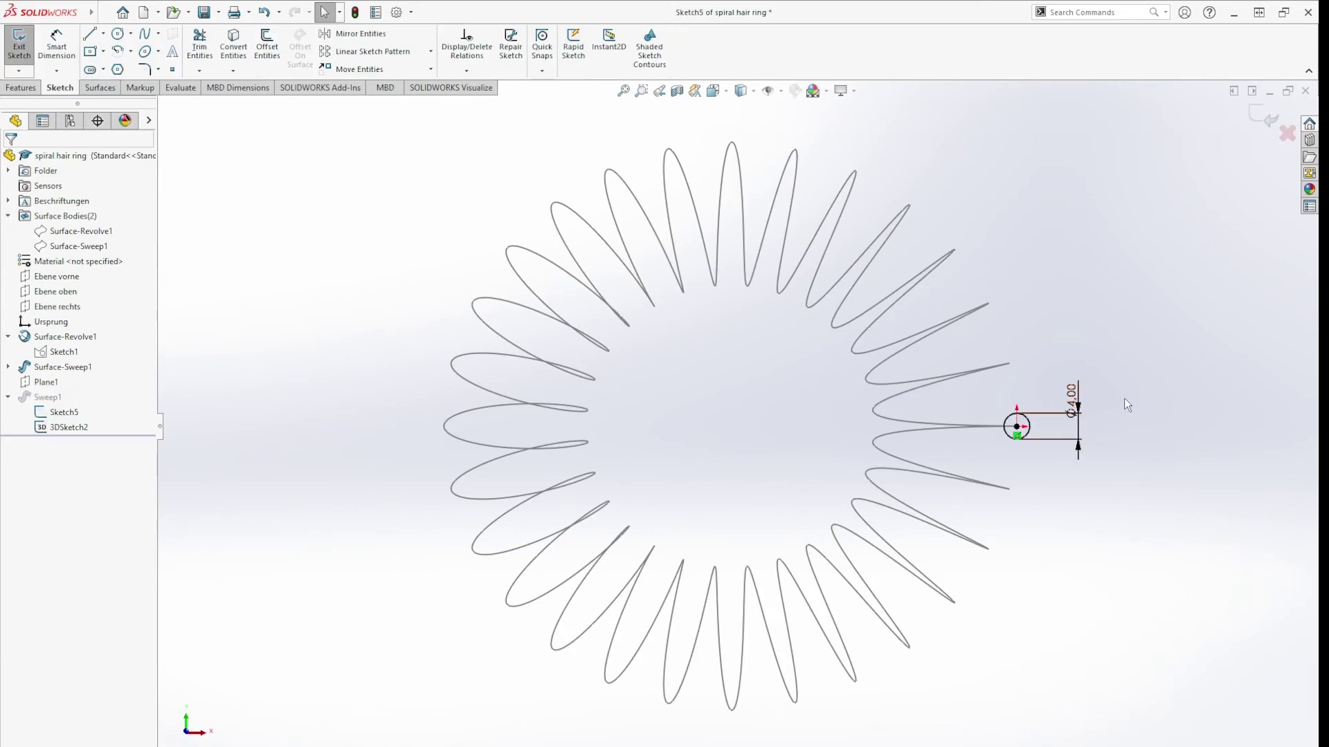
{"action": "left_click", "coordinate": [1254, 119]}
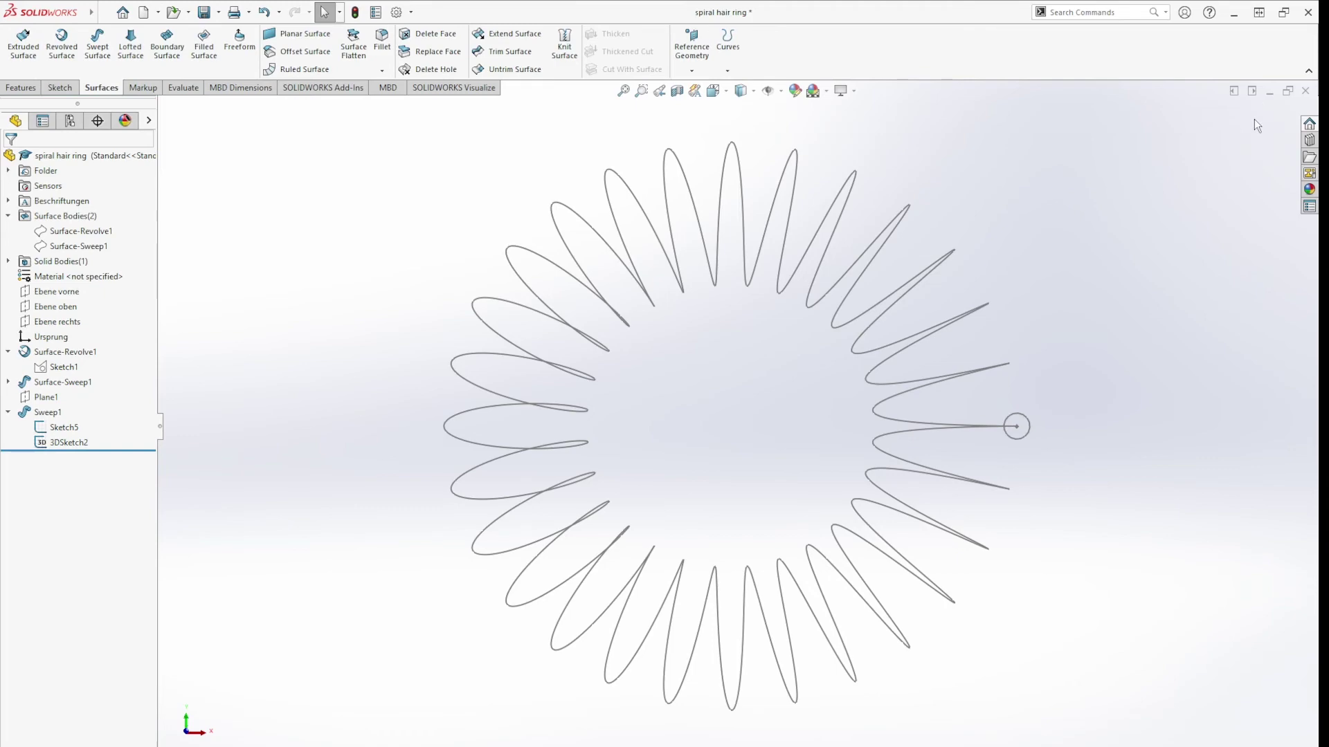
Show the solid body of Sweep1 again and examine the finished spiral ring around its path
{"action": "left_click", "coordinate": [47, 412]}
{"action": "right_click", "coordinate": [55, 411]}
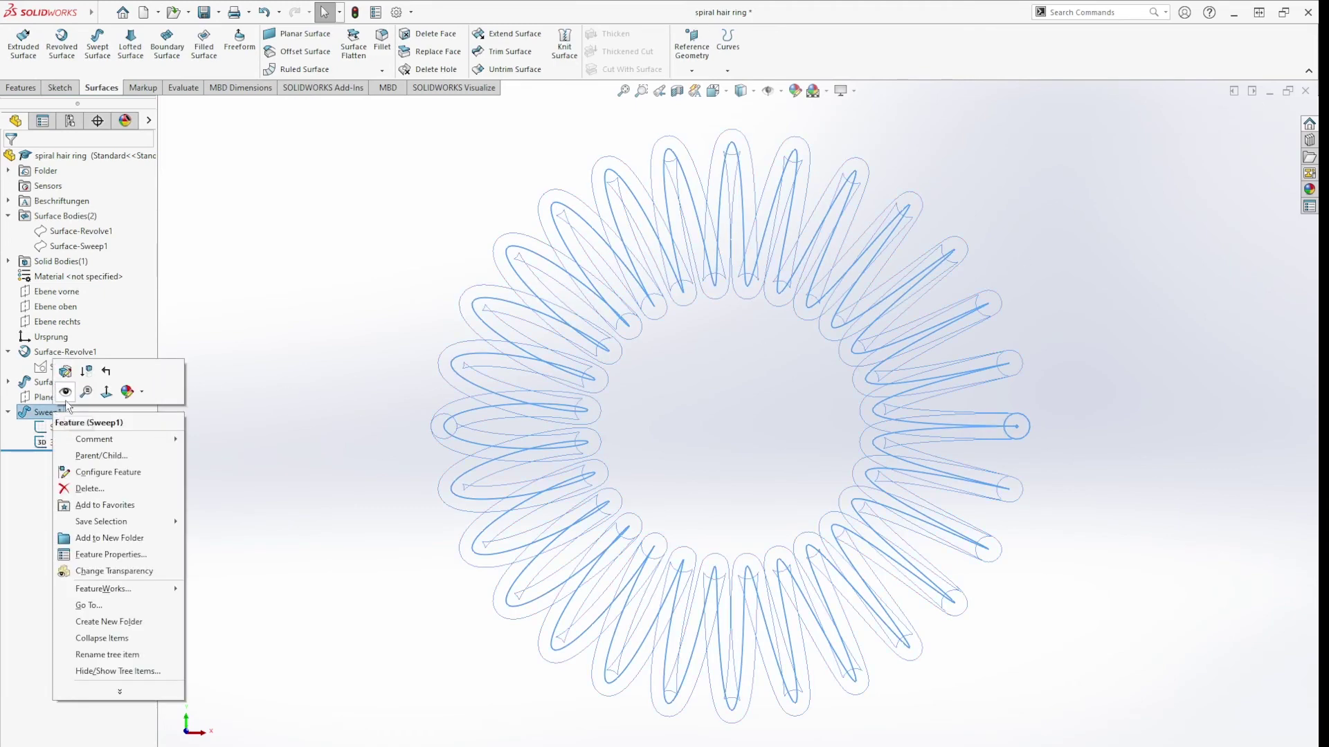
{"action": "key", "text": "Escape"}
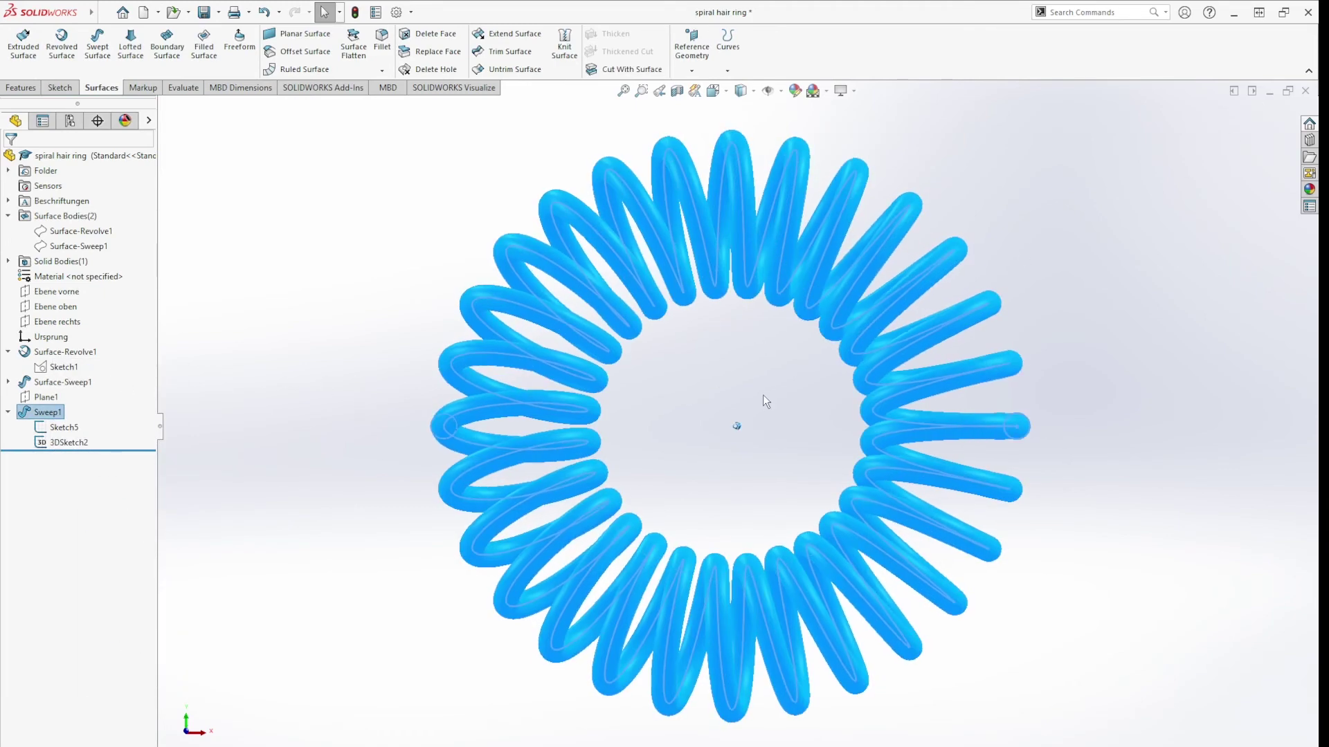
{"action": "left_click", "coordinate": [742, 413]}
{"action": "middle_click_drag", "start_coordinate": [741, 406], "coordinate": [1173, 310]}
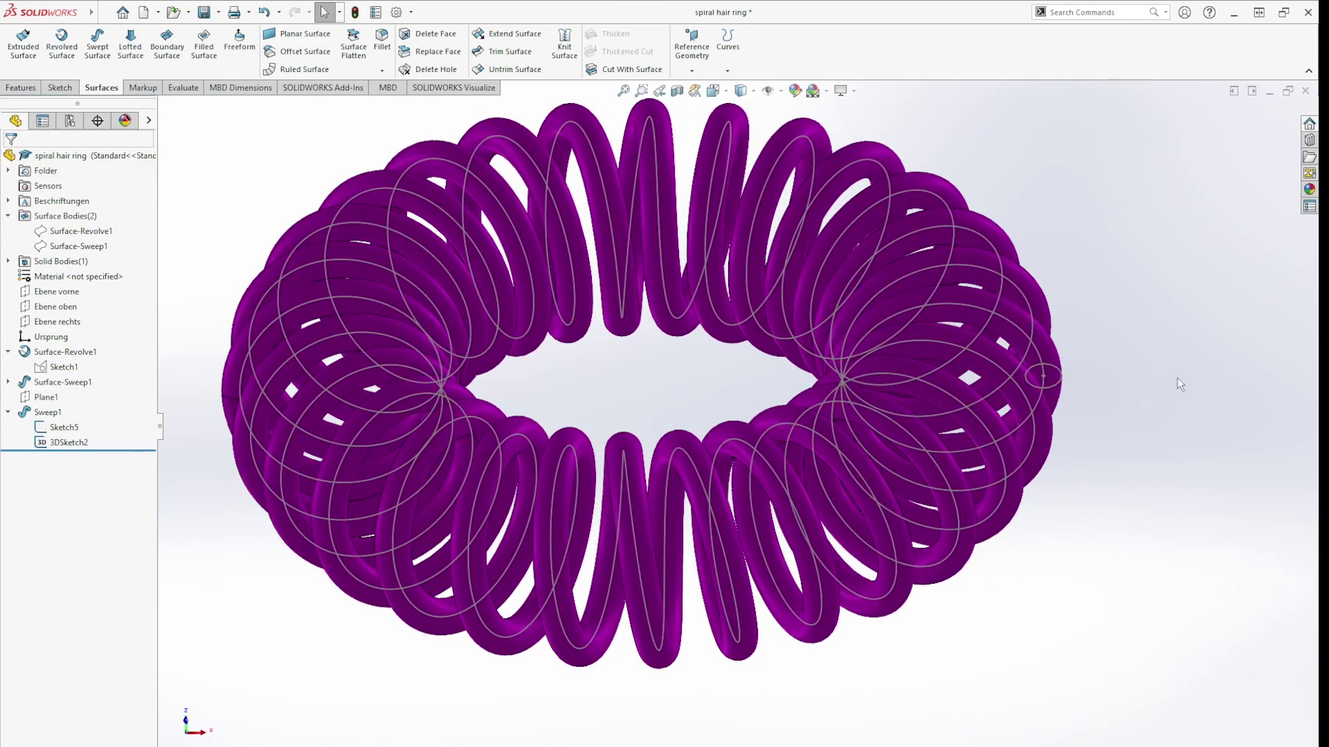
{"action": "middle_click_drag", "start_coordinate": [1178, 379], "coordinate": [1177, 379]}
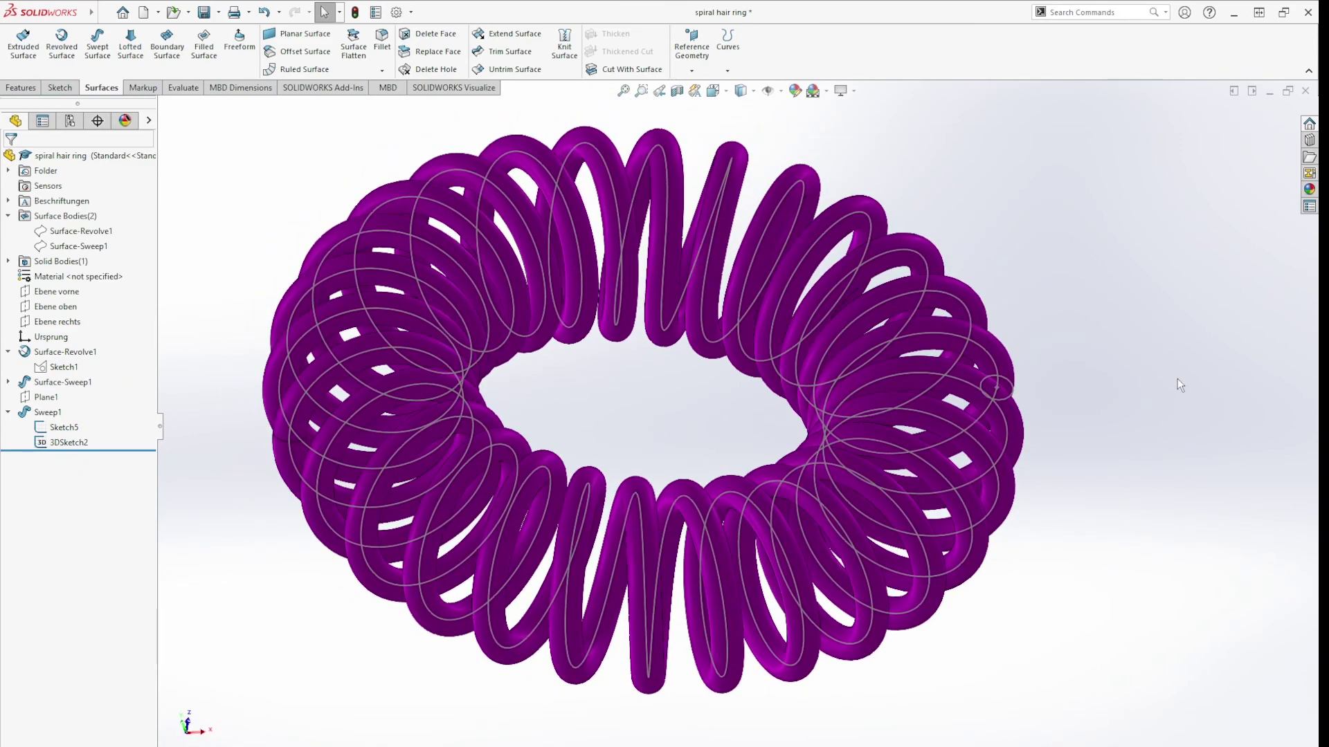